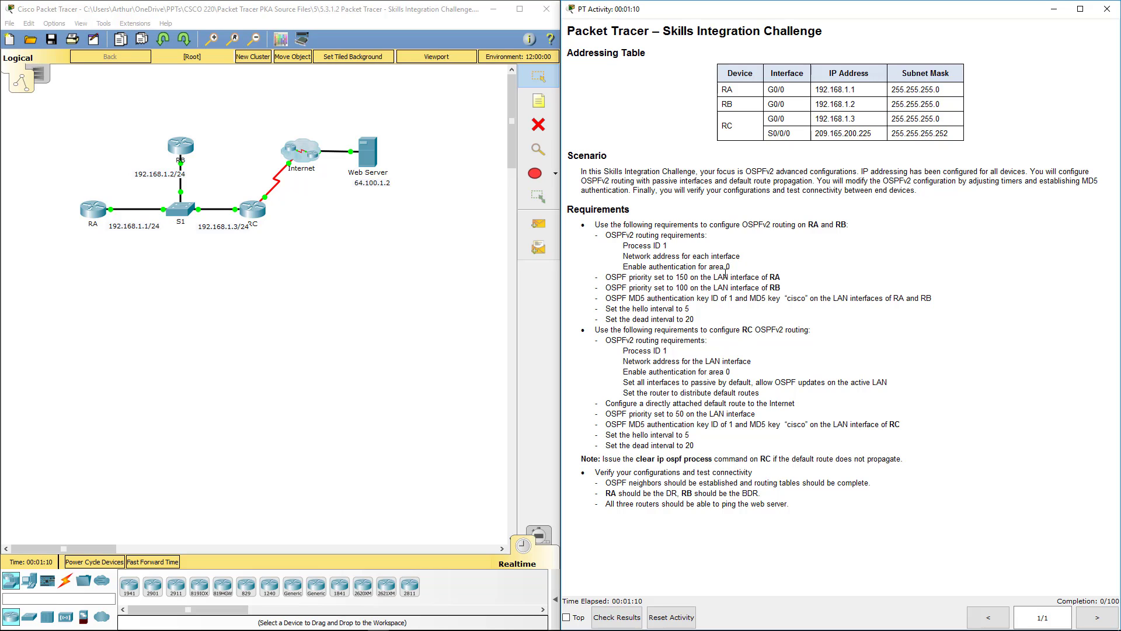
# Read through the OSPF requirements, including the note about clearing the OSPF process.
pyautogui.moveTo(585, 225); pyautogui.dragTo(894, 445)
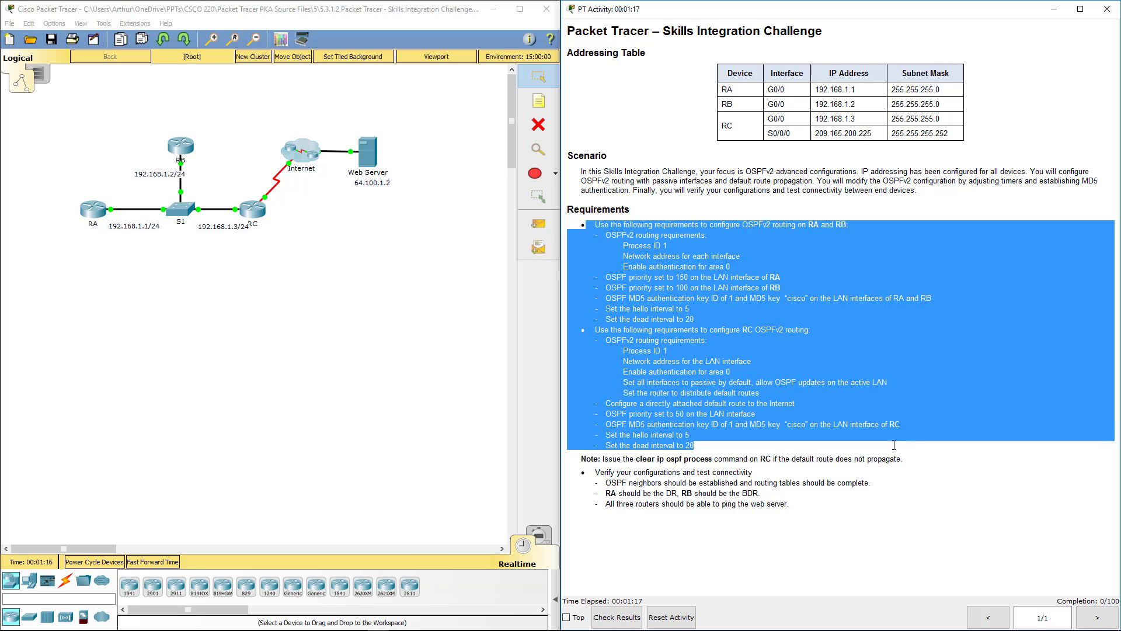
pyautogui.click(724, 551)
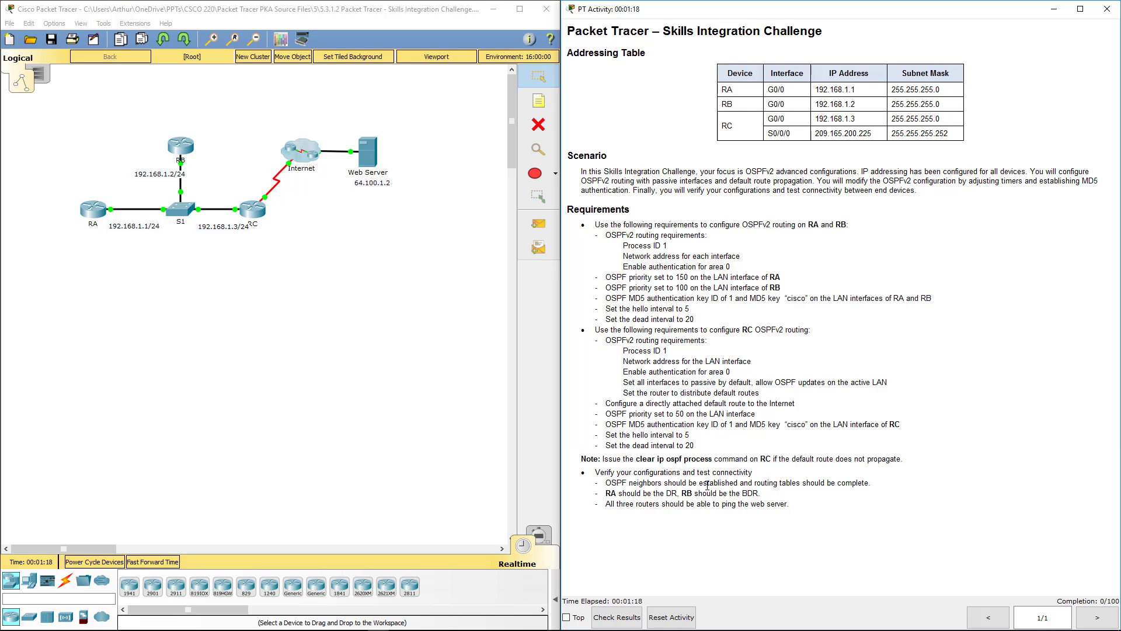
pyautogui.moveTo(640, 459); pyautogui.dragTo(653, 459)
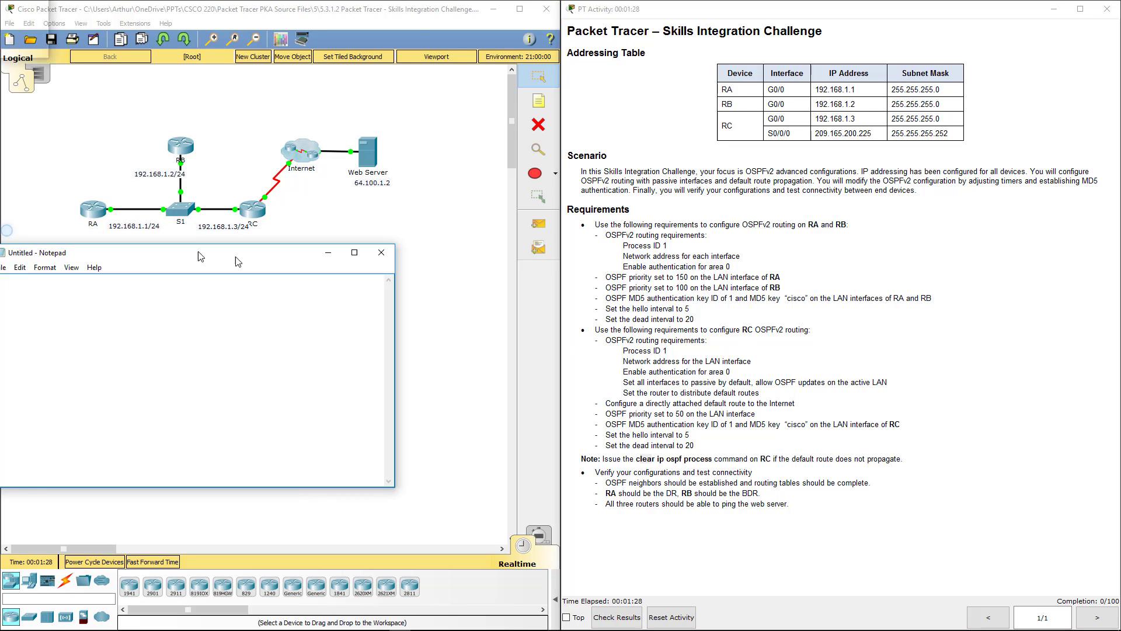
# Enlarge Notepad and type en, conf t, int g0/0 and ip ospf mess 1 md5 cisco.
pyautogui.moveTo(277, 251); pyautogui.dragTo(381, 83)
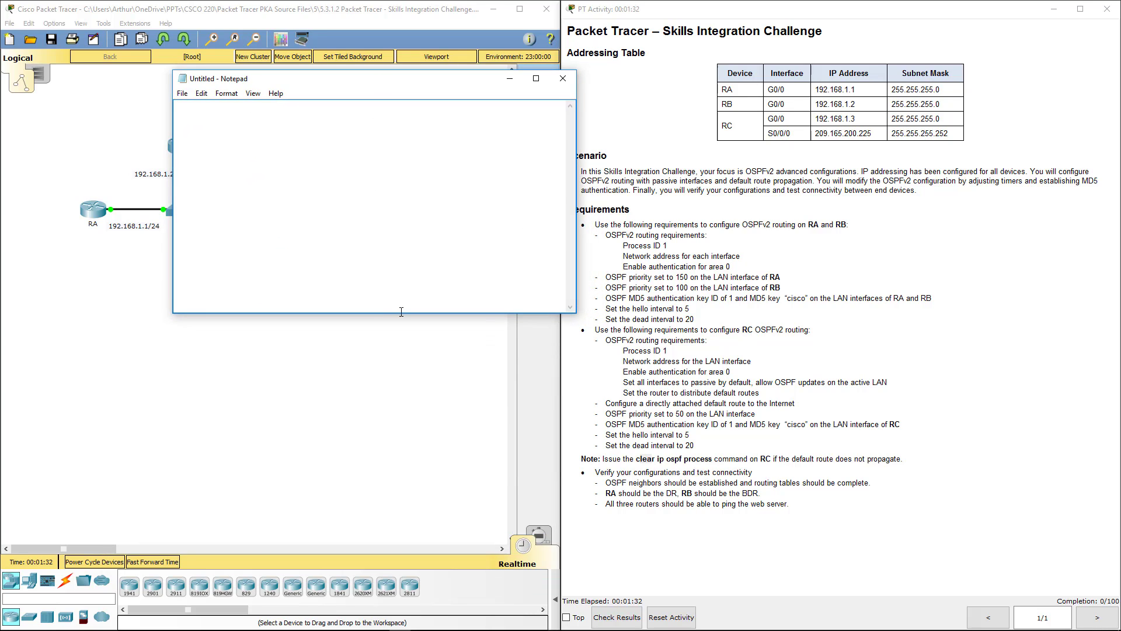
pyautogui.moveTo(402, 314); pyautogui.dragTo(402, 471)
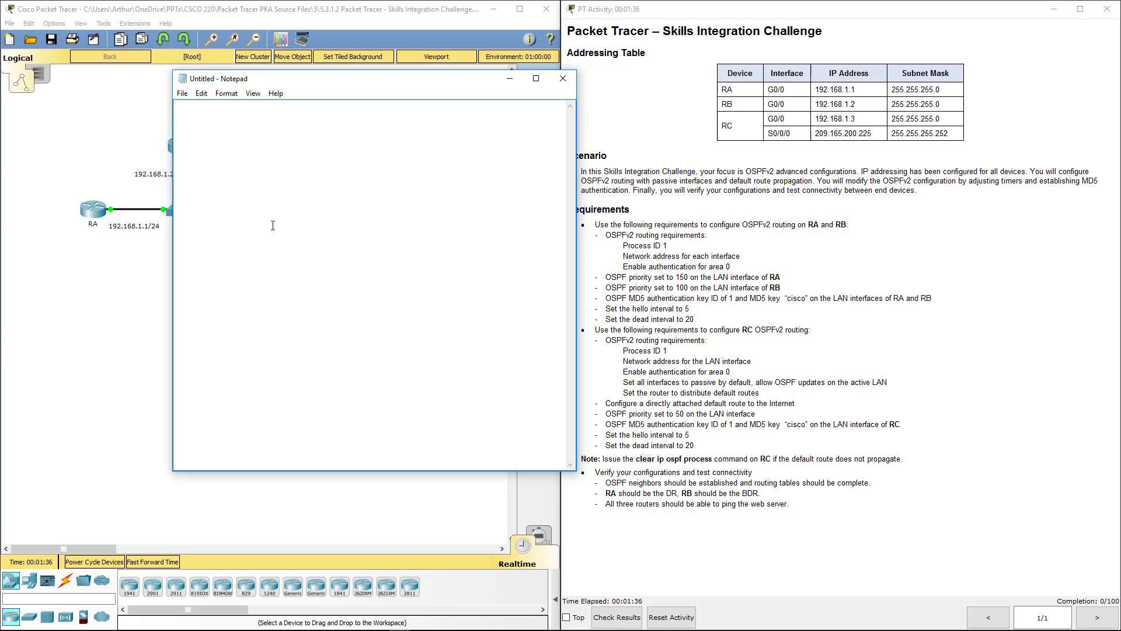
pyautogui.write('n')
pyautogui.press('Return')
pyautogui.write('conf t')
pyautogui.press('Return')
pyautogui.write('int')
pyautogui.write(' g0/0 ')
pyautogui.write('ip')
pyautogui.write(' os')
pyautogui.write('fp')
pyautogui.press('BackSpace')
pyautogui.press('BackSpace')
pyautogui.write('pf mess 1 md5 cisco')
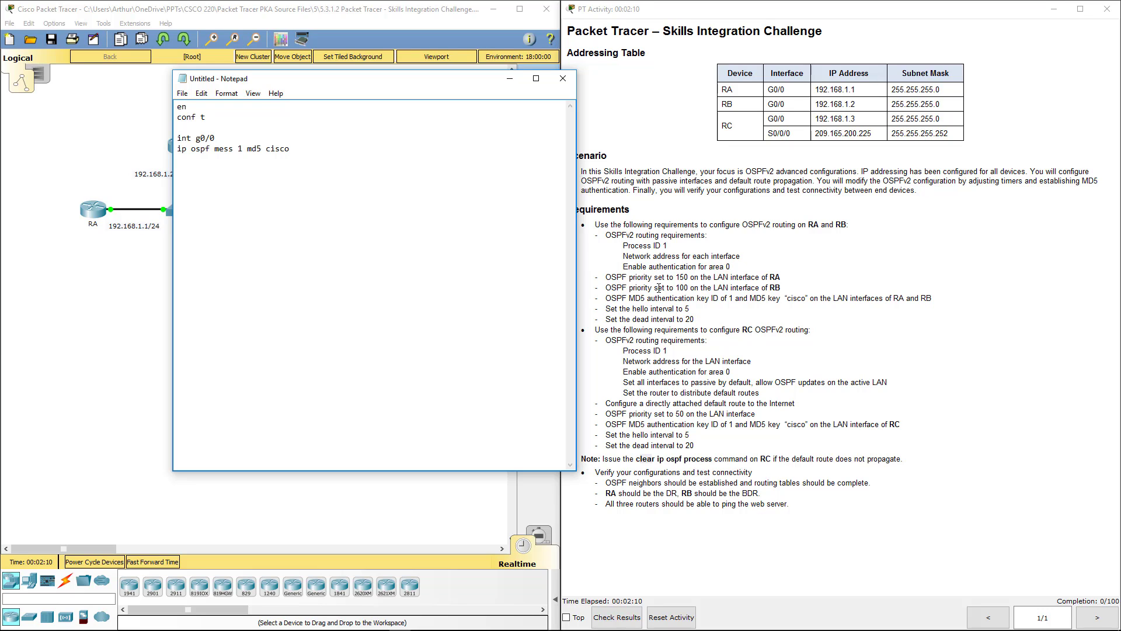
# Add the ip ospf hello 5, ip ospf dead 20 and ip ospf priority 150 lines.
pyautogui.moveTo(645, 298); pyautogui.dragTo(808, 301)
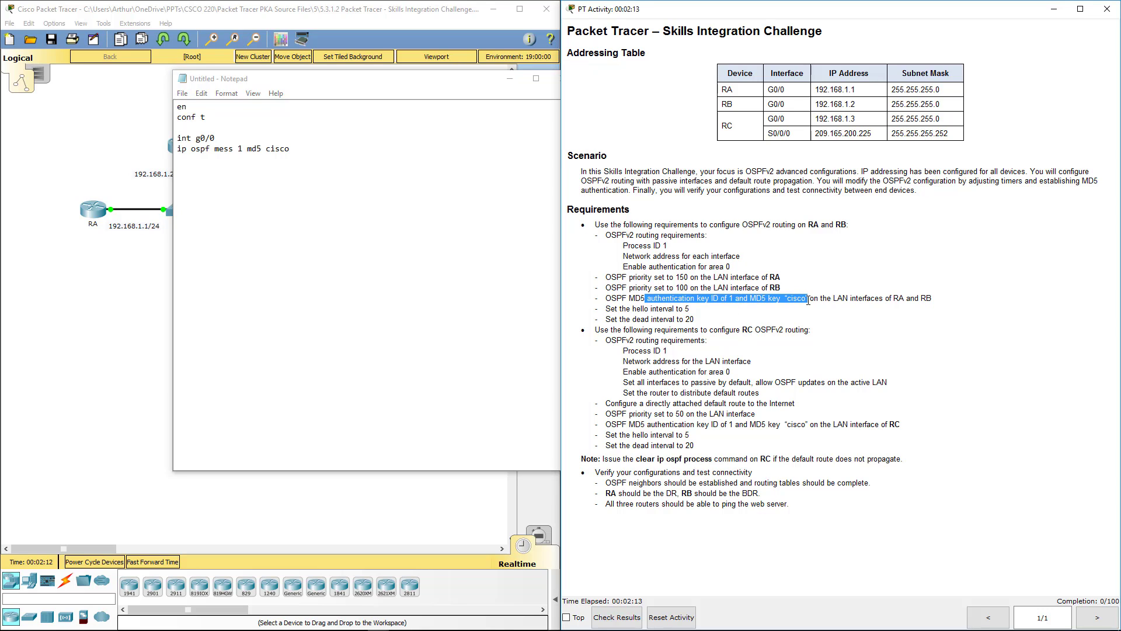
pyautogui.click(386, 204)
pyautogui.click(353, 184)
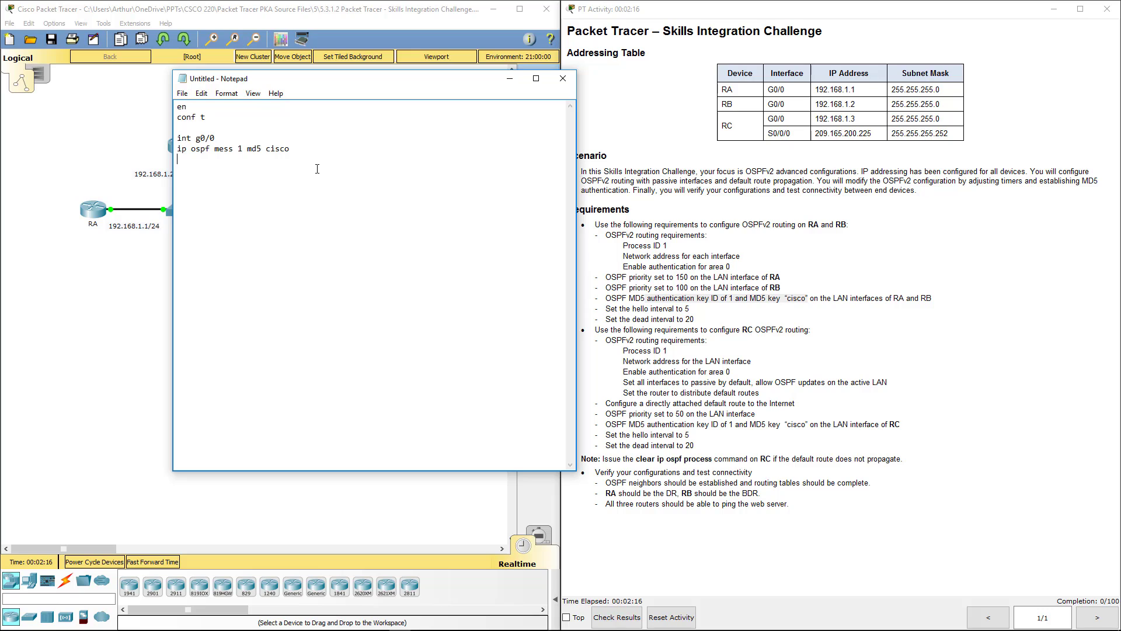
pyautogui.write('ip ospf hello 5')
pyautogui.press('Return')
pyautogui.write('ip ospf dead 20')
pyautogui.press('Return')
pyautogui.write('ip')
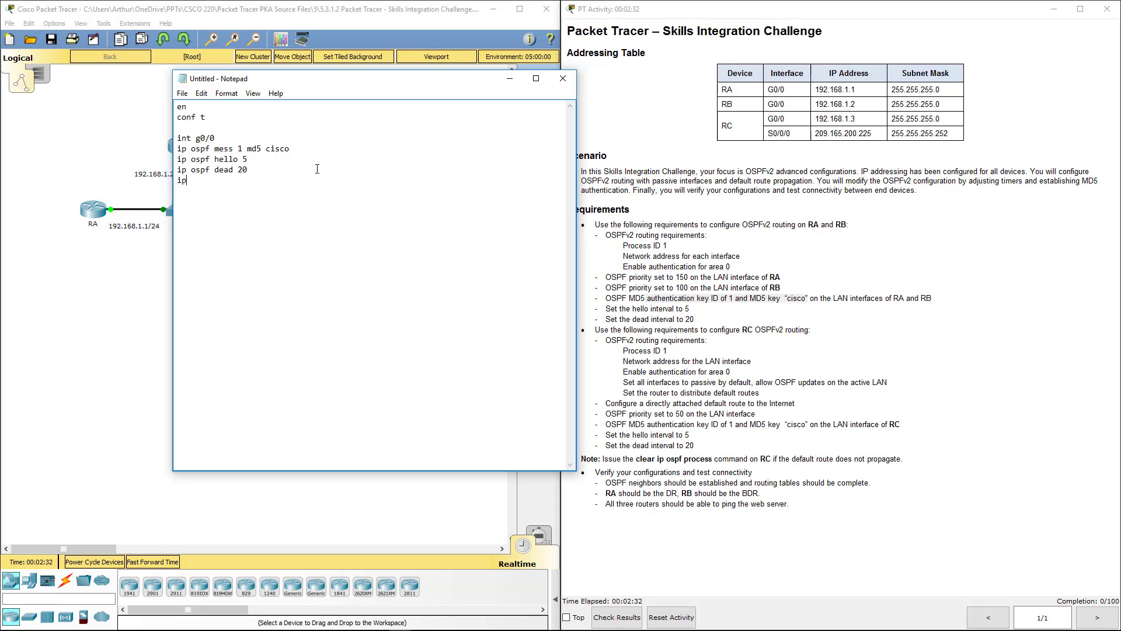
pyautogui.write(' ospf priority 150')
pyautogui.moveTo(674, 278); pyautogui.dragTo(743, 283)
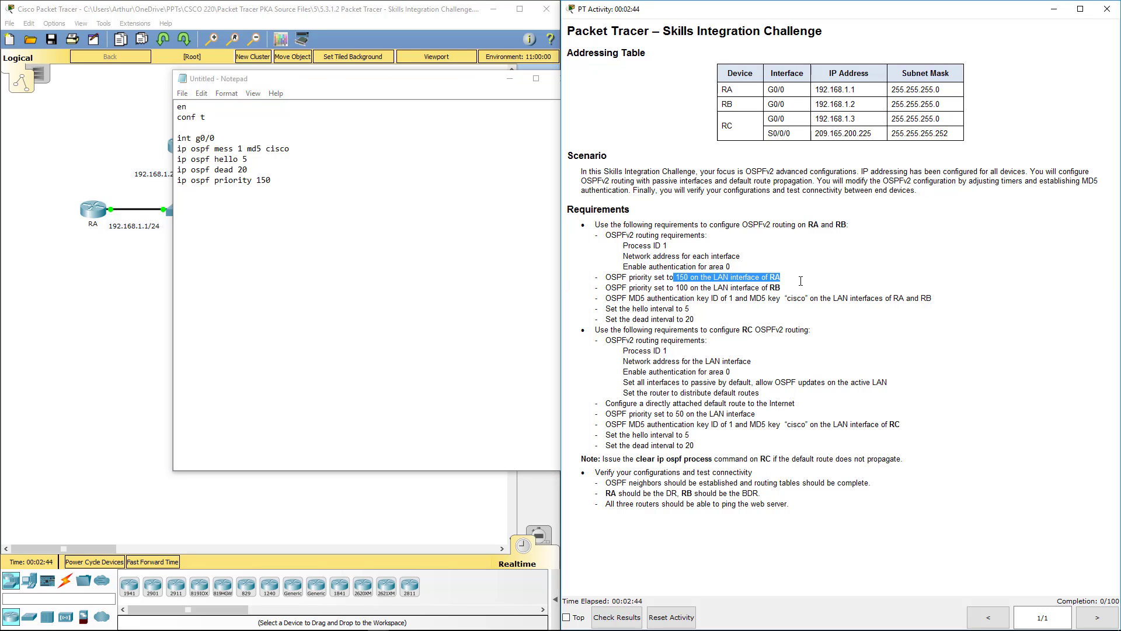
pyautogui.hotkey('alt', 'Tab')
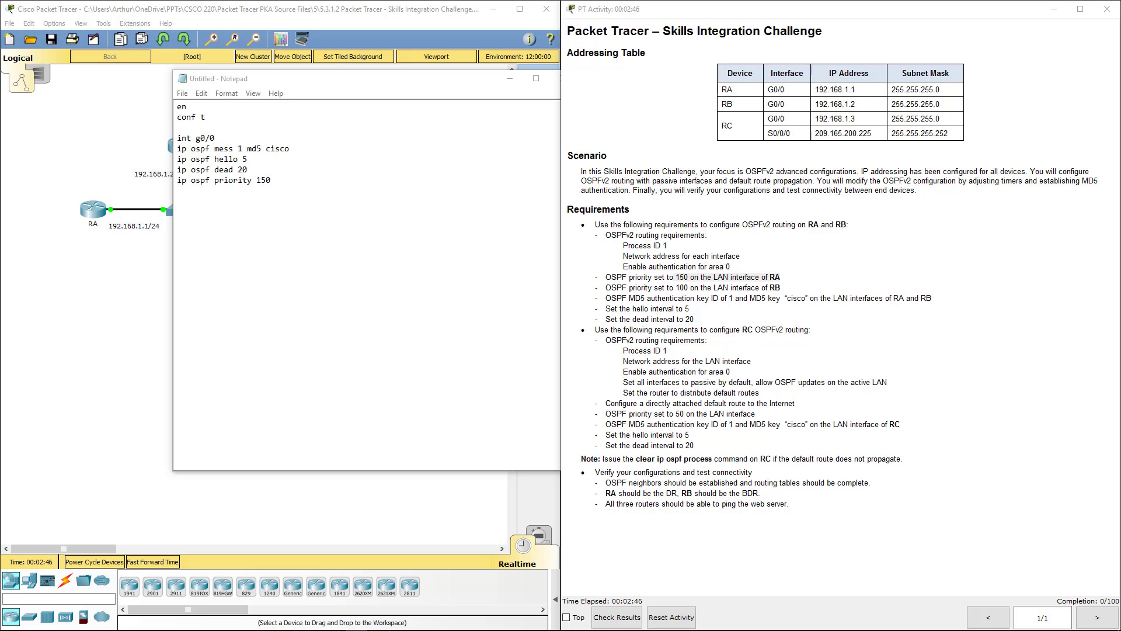
pyautogui.click(292, 194)
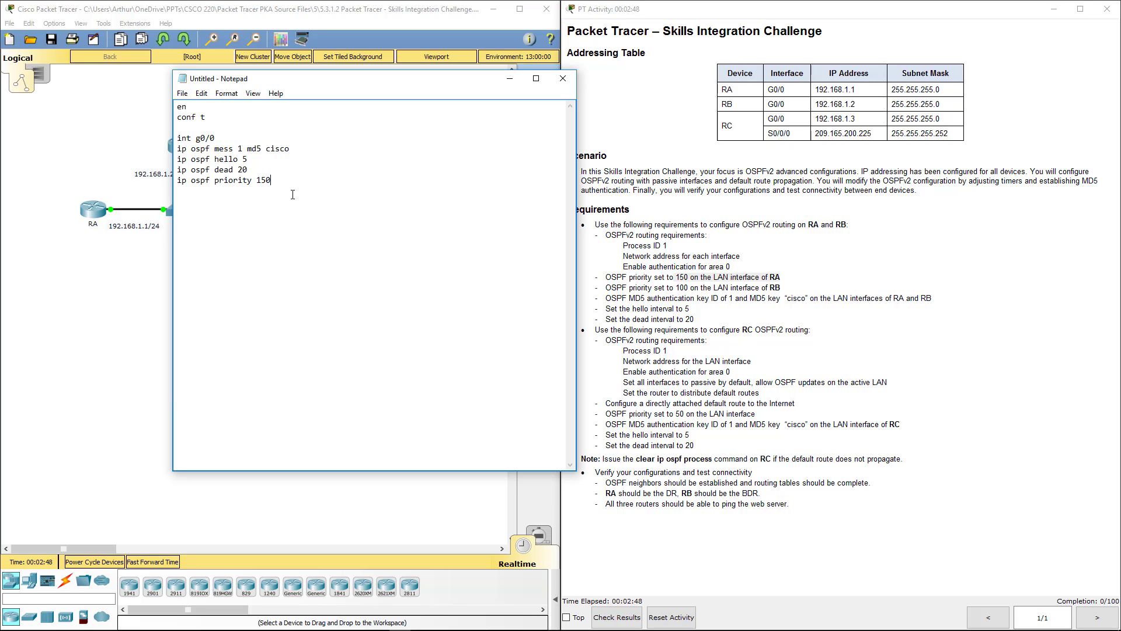
# Type exit, router ospf 1, area o auth mess and network 192.168.1.0 0.0.0.255 area 0.
pyautogui.press('Return')
pyautogui.write('exit')
pyautogui.press('Return')
pyautogui.press('Return')
pyautogui.write('router osp')
pyautogui.write('f ')
pyautogui.write('1 ')
pyautogui.write('area')
pyautogui.write(' o au')
pyautogui.write('then')
pyautogui.press('BackSpace')
pyautogui.press('BackSpace')
pyautogui.write('mess n')
pyautogui.write('etwork')
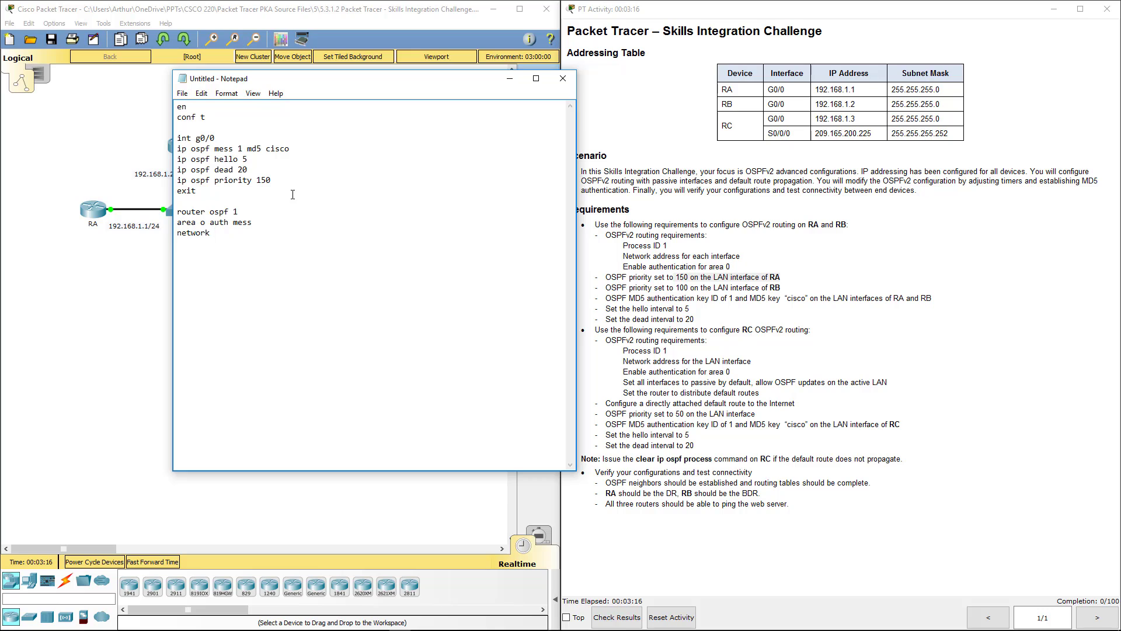
pyautogui.write(' 192.168.1.0 0.0.0.255 area 0')
# Move the int g0/0 command block below the network line and remove the extra blank lines.
pyautogui.moveTo(199, 190); pyautogui.dragTo(175, 141)
pyautogui.hotkey('ctrl', 'x')
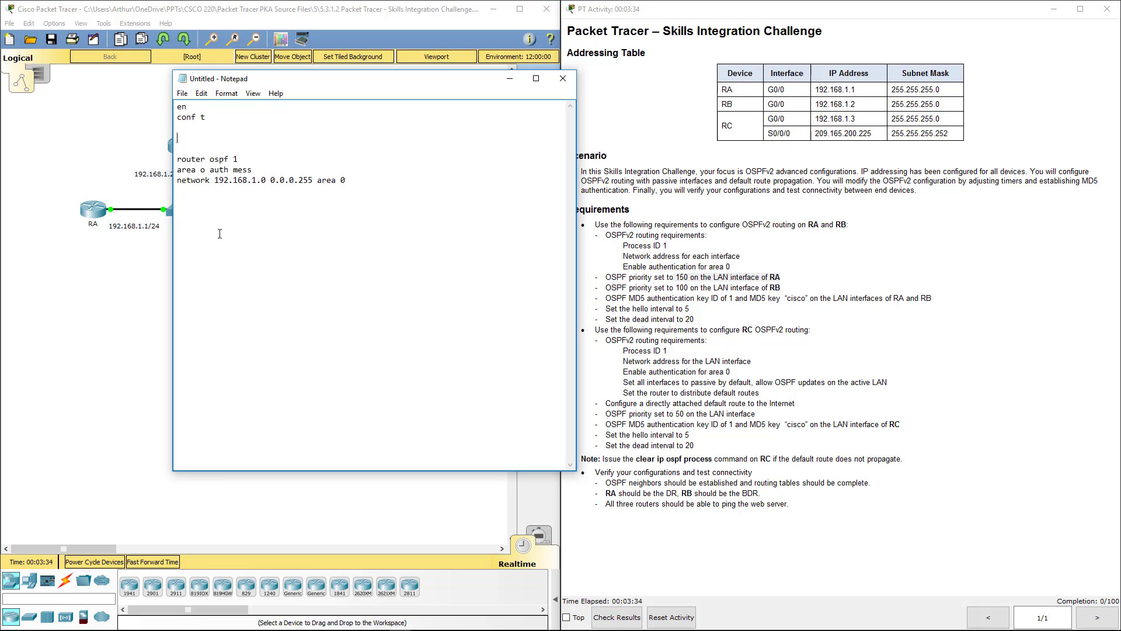
pyautogui.click(370, 184)
pyautogui.press('Return')
pyautogui.press('Return')
pyautogui.hotkey('ctrl', 'v')
pyautogui.click(189, 141)
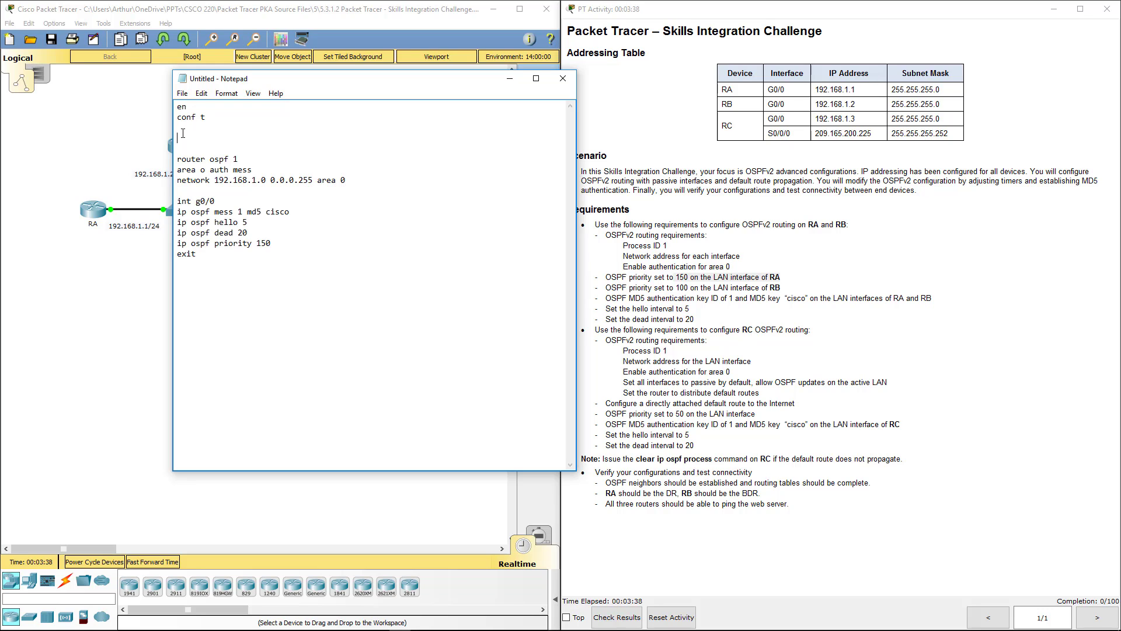
pyautogui.press('Delete')
pyautogui.press('Delete')
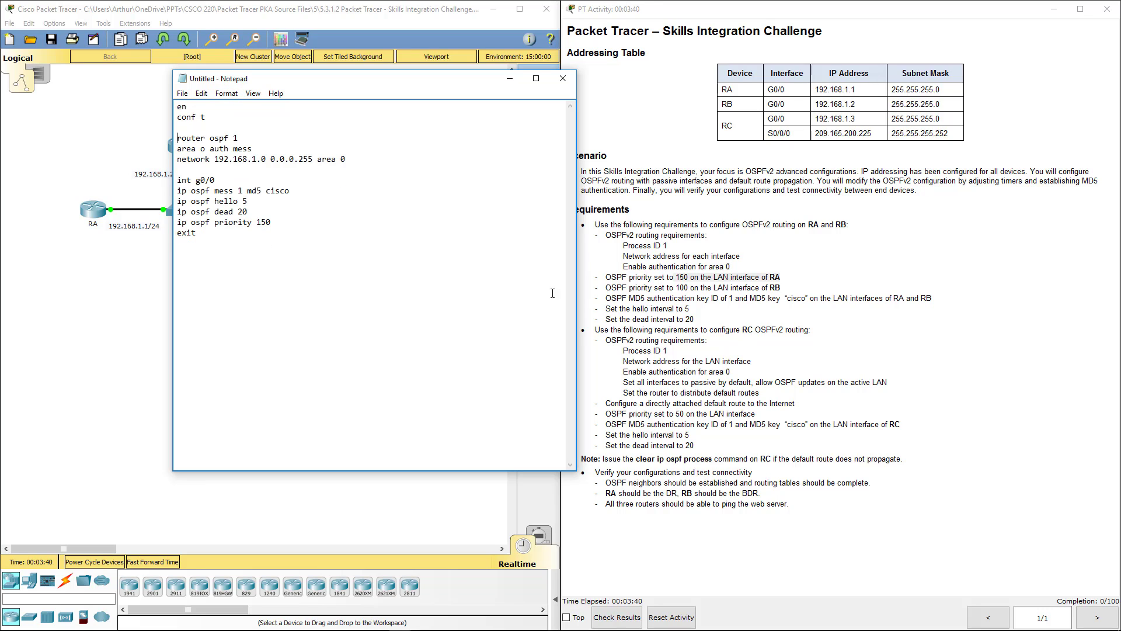
# Check the script against the process ID, hello and dead interval requirements, then select all of it.
pyautogui.click(668, 255)
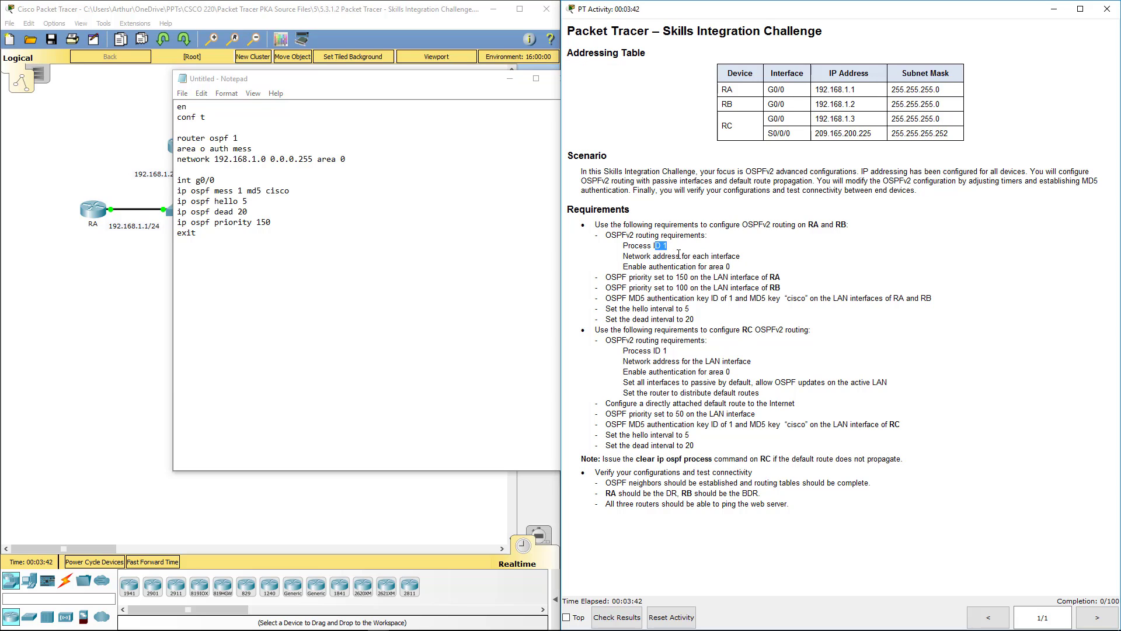
pyautogui.moveTo(709, 266); pyautogui.dragTo(785, 276)
pyautogui.moveTo(690, 309); pyautogui.dragTo(691, 311)
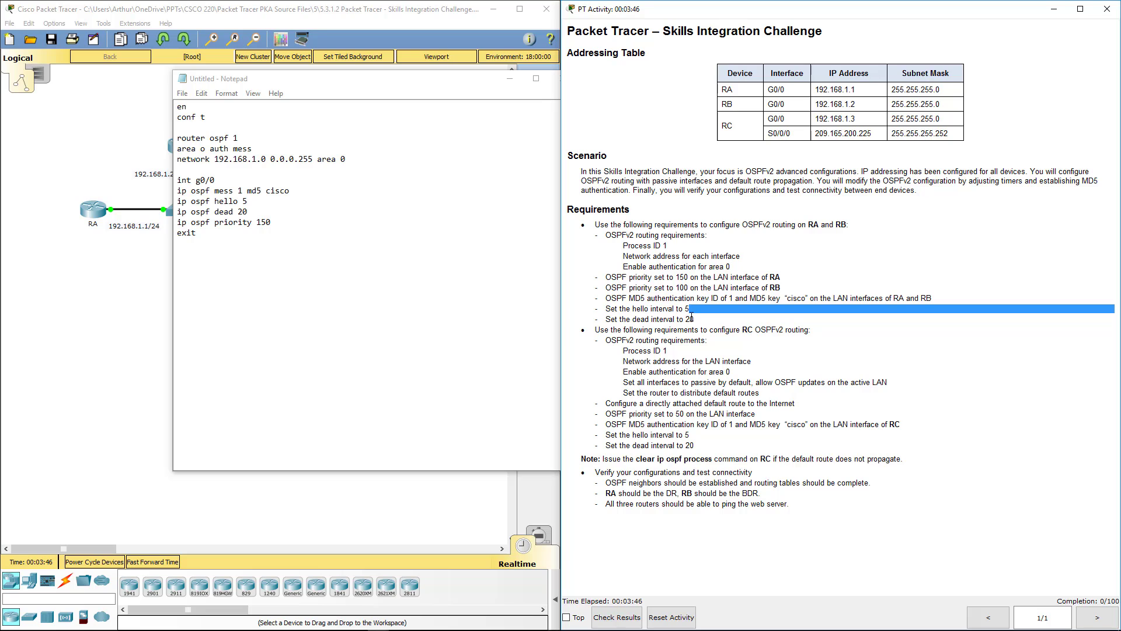
pyautogui.doubleClick(691, 318)
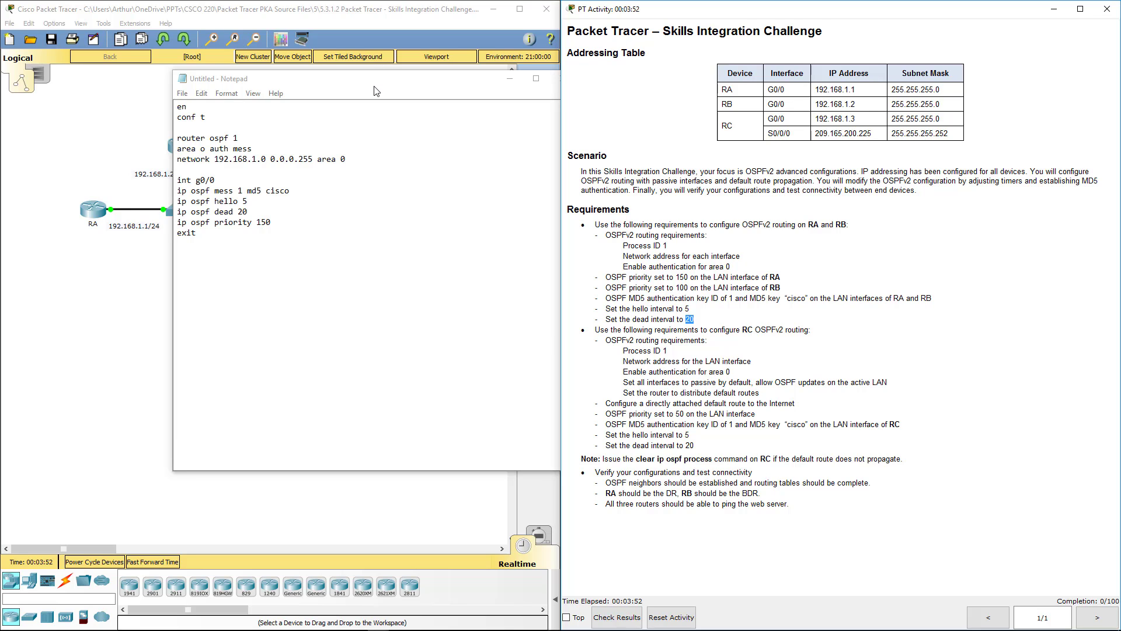
pyautogui.moveTo(376, 91); pyautogui.dragTo(790, 139)
pyautogui.hotkey('ctrl', 'a')
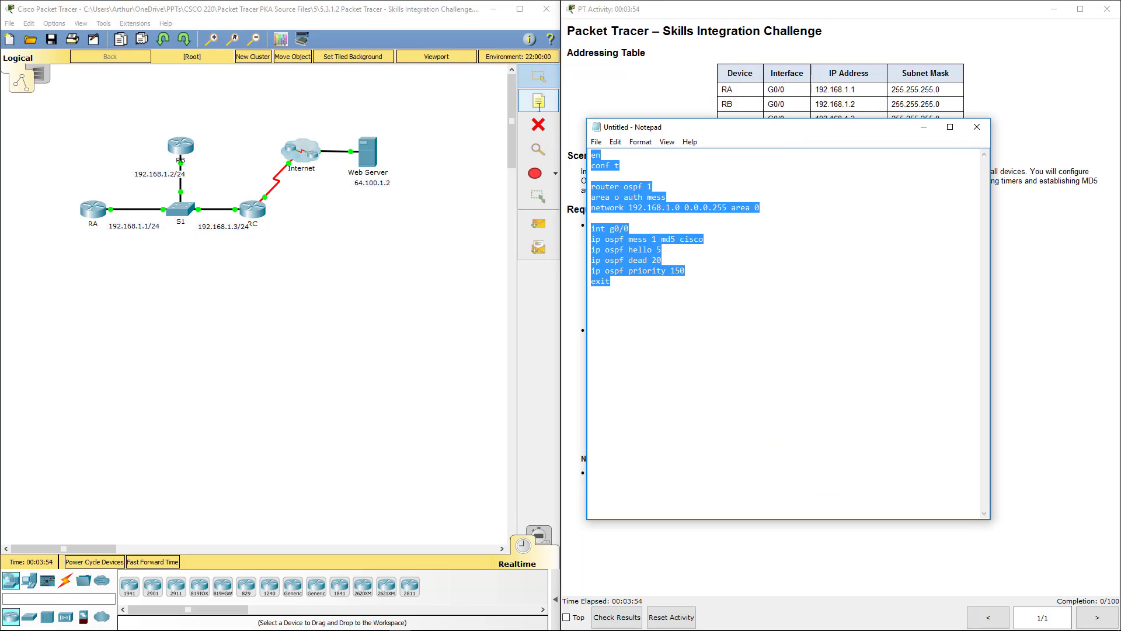
# Copy the whole script and paste it into router RA's CLI.
pyautogui.click(617, 217)
pyautogui.moveTo(626, 280); pyautogui.dragTo(573, 136)
pyautogui.click(97, 211)
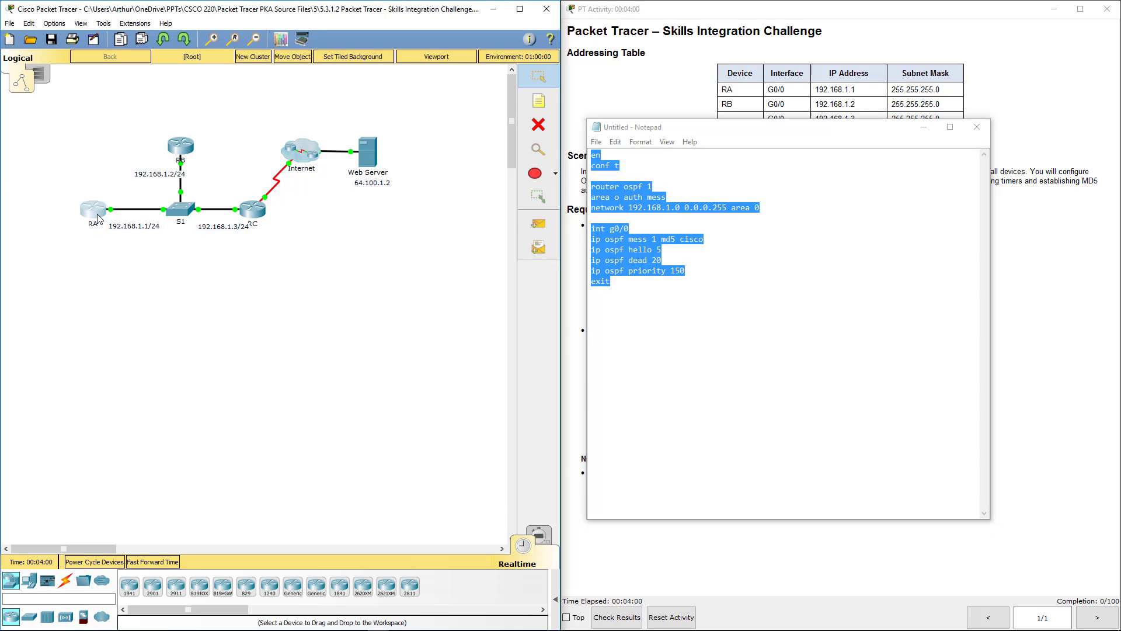
pyautogui.click(494, 185)
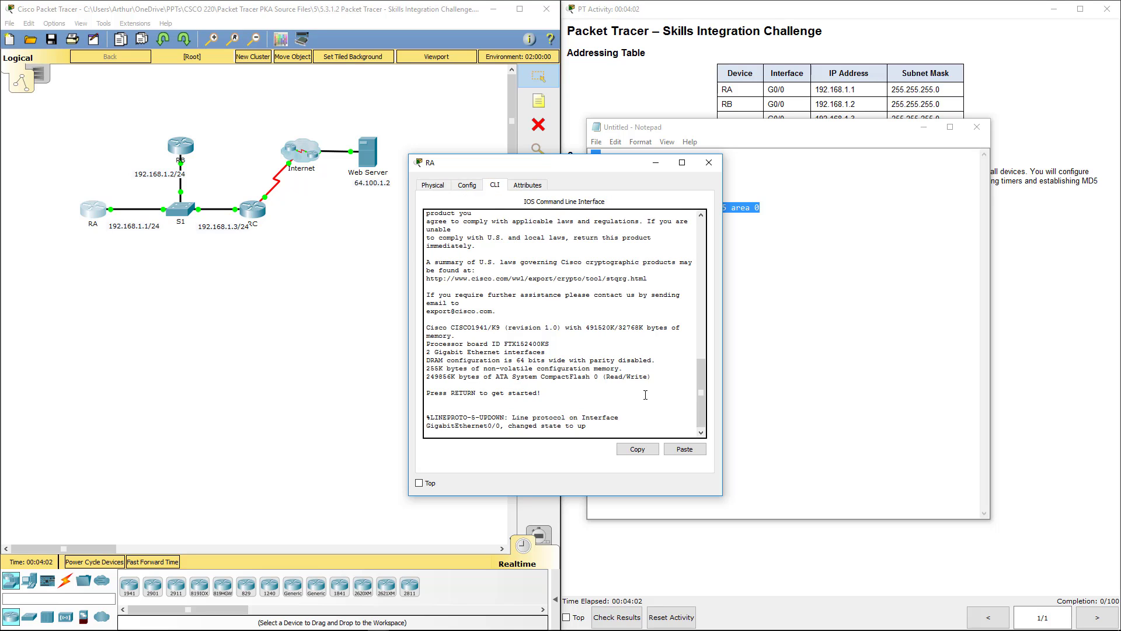
pyautogui.click(674, 448)
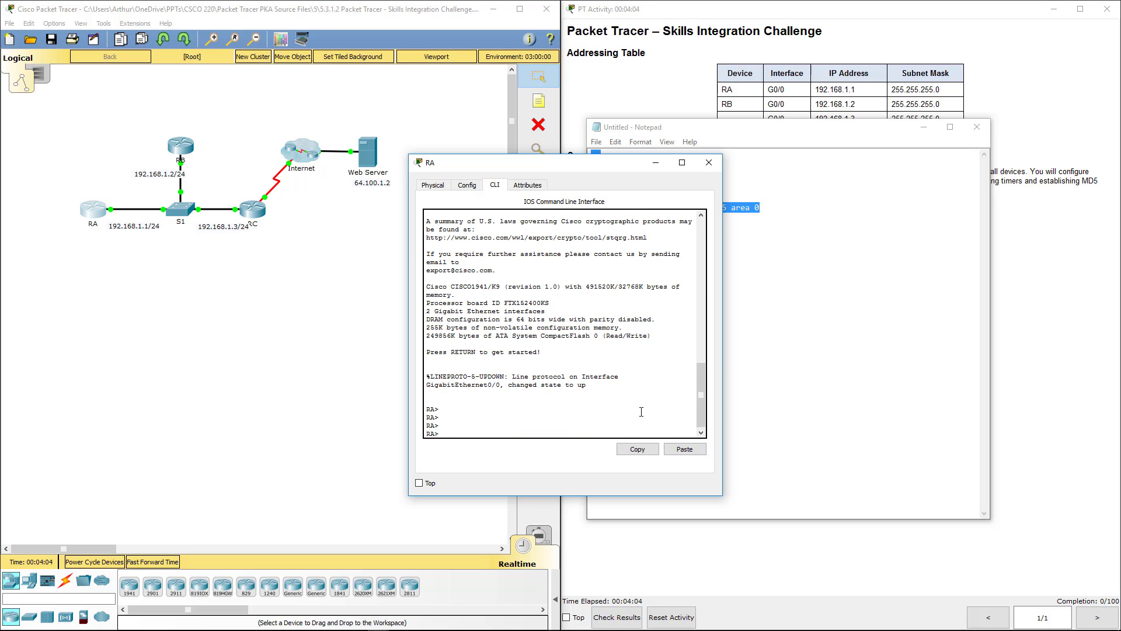
pyautogui.click(684, 454)
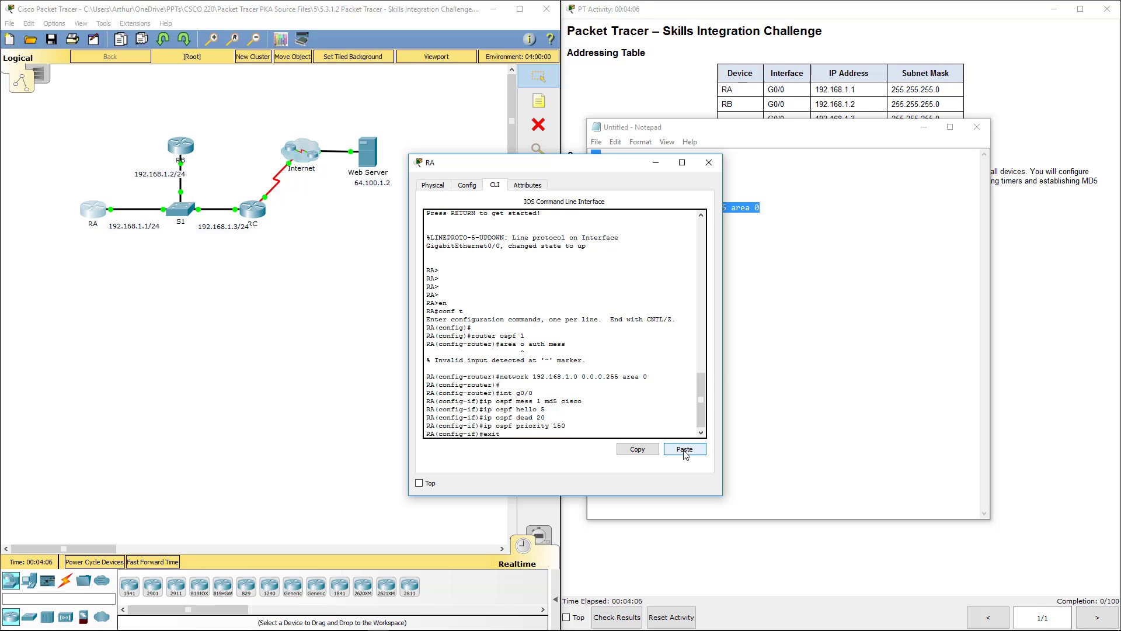
# Correct 'area o' to 'area 0' and select the router ospf 1 through exit commands.
pyautogui.click(735, 282)
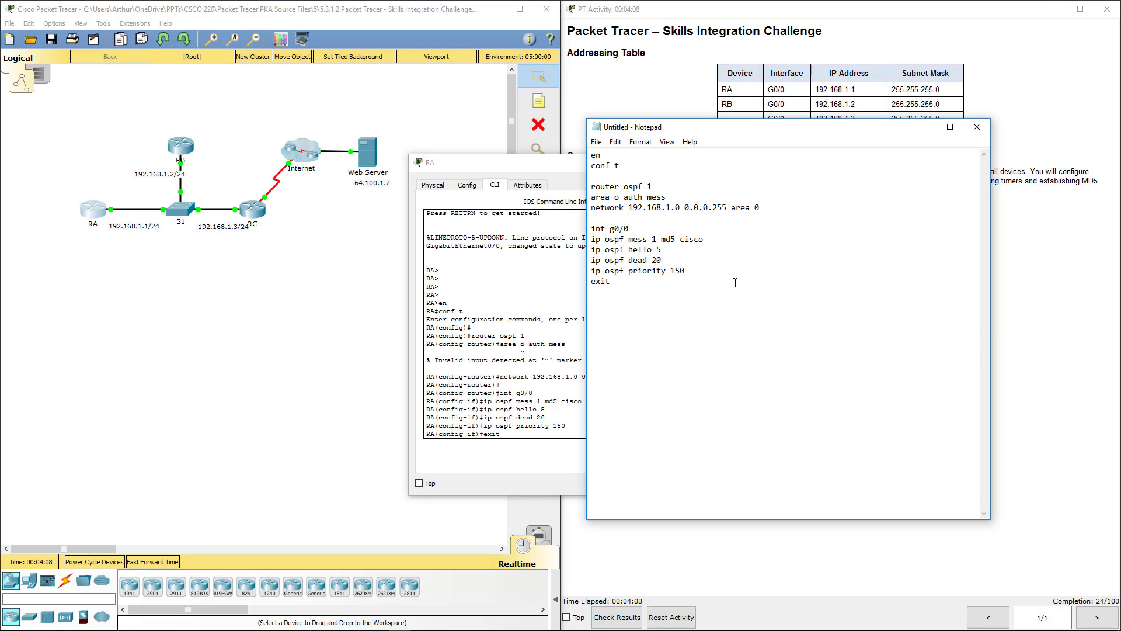
pyautogui.click(620, 198)
pyautogui.press('BackSpace')
pyautogui.write('0')
pyautogui.moveTo(688, 314); pyautogui.dragTo(591, 184)
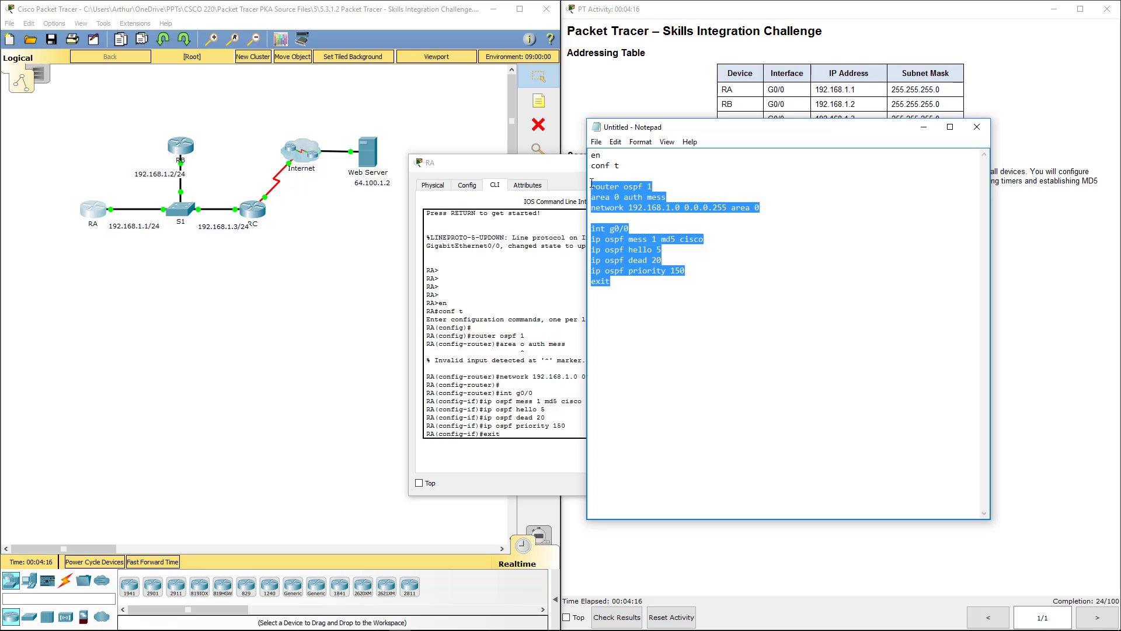
# Paste the corrected OSPF commands into RA's CLI, run them, and close RA.
pyautogui.click(518, 328)
pyautogui.press('Return')
pyautogui.press('Return')
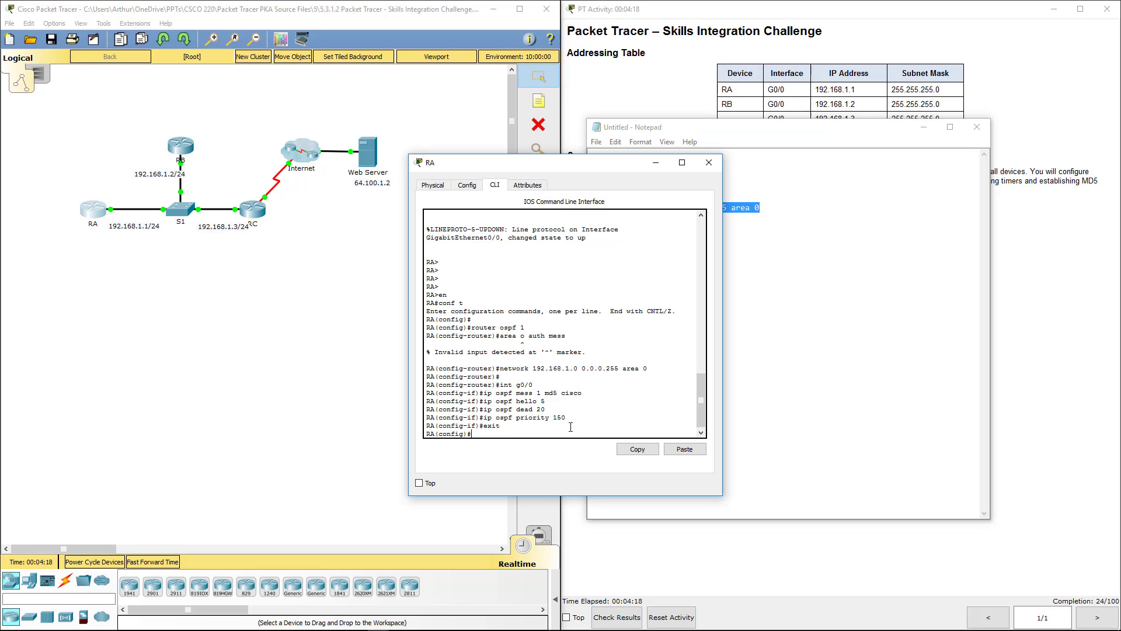
pyautogui.press('Return')
pyautogui.press('Return')
pyautogui.press('Return')
pyautogui.press('Return')
pyautogui.press('Return')
pyautogui.press('Return')
pyautogui.press('Return')
pyautogui.press('Return')
pyautogui.press('Return')
pyautogui.press('Return')
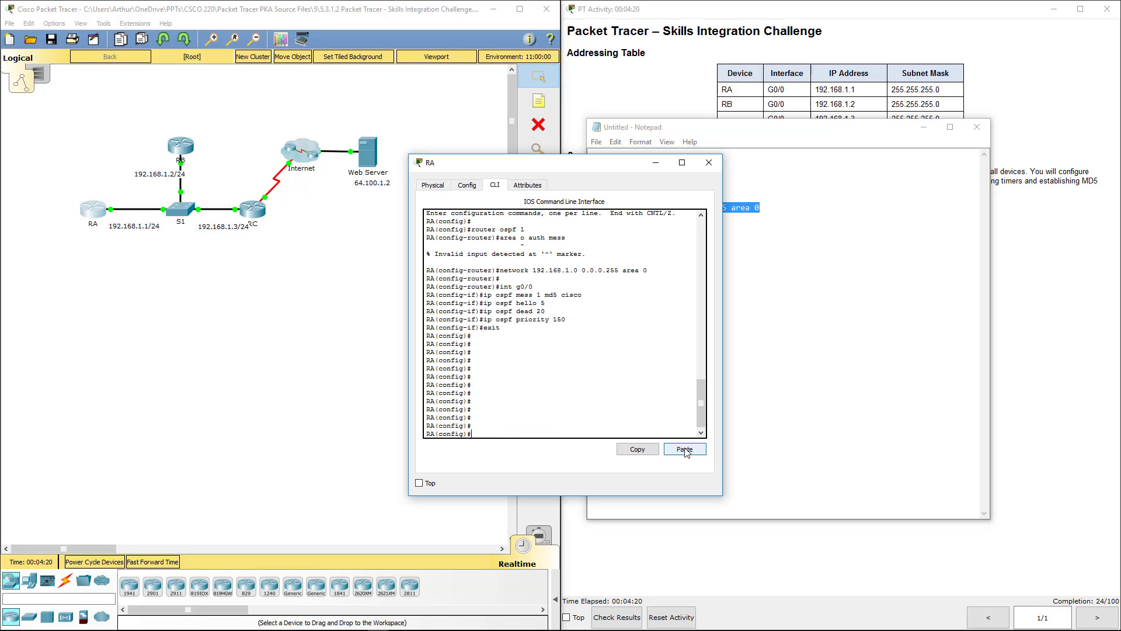
pyautogui.click(685, 449)
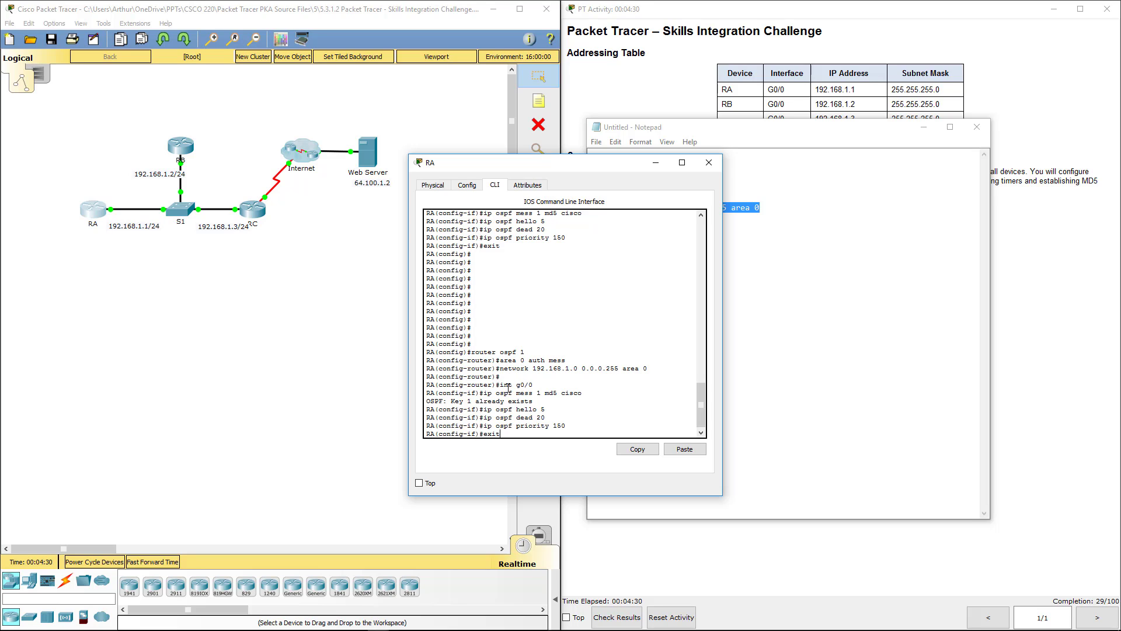
pyautogui.press('Return')
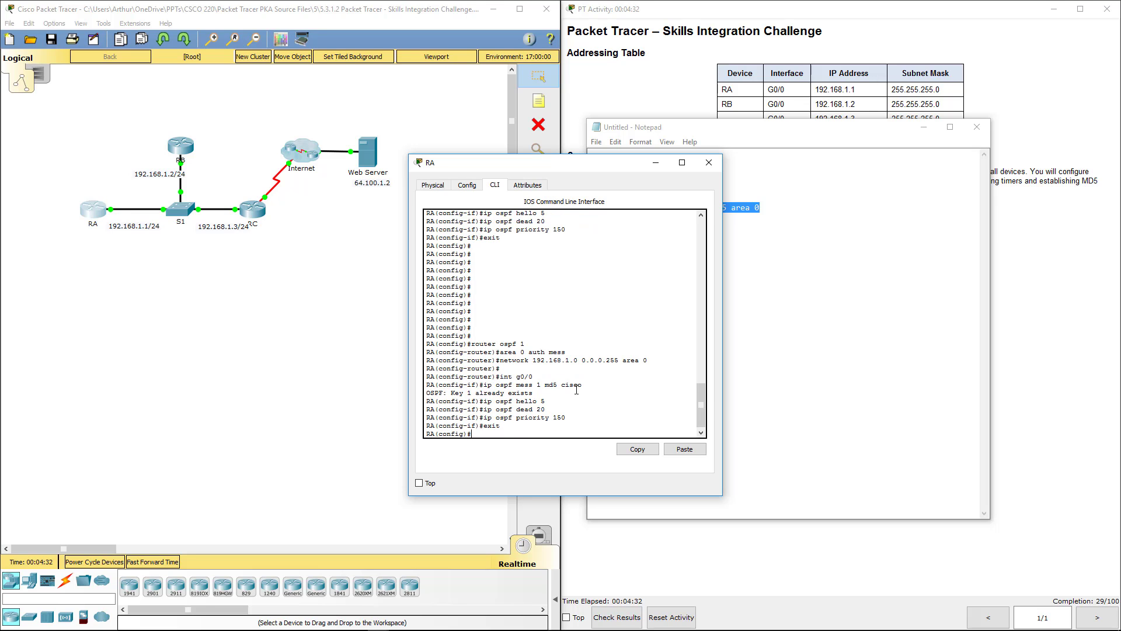
pyautogui.click(709, 162)
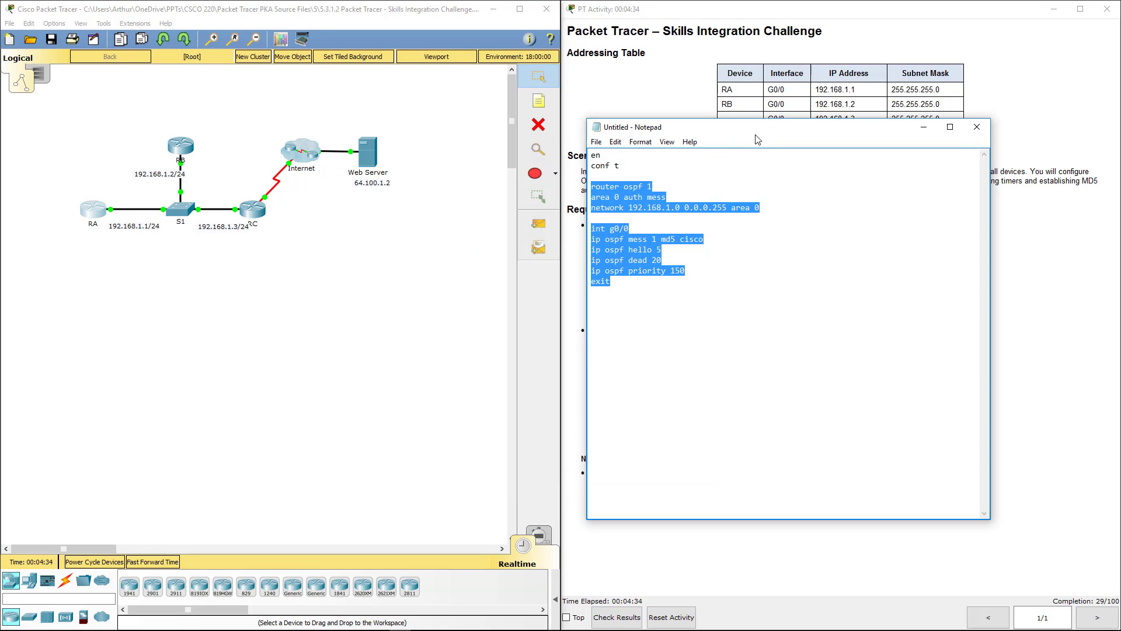
# Change ip ospf priority 150 to 100 in the script for RB.
pyautogui.moveTo(753, 134); pyautogui.dragTo(321, 190)
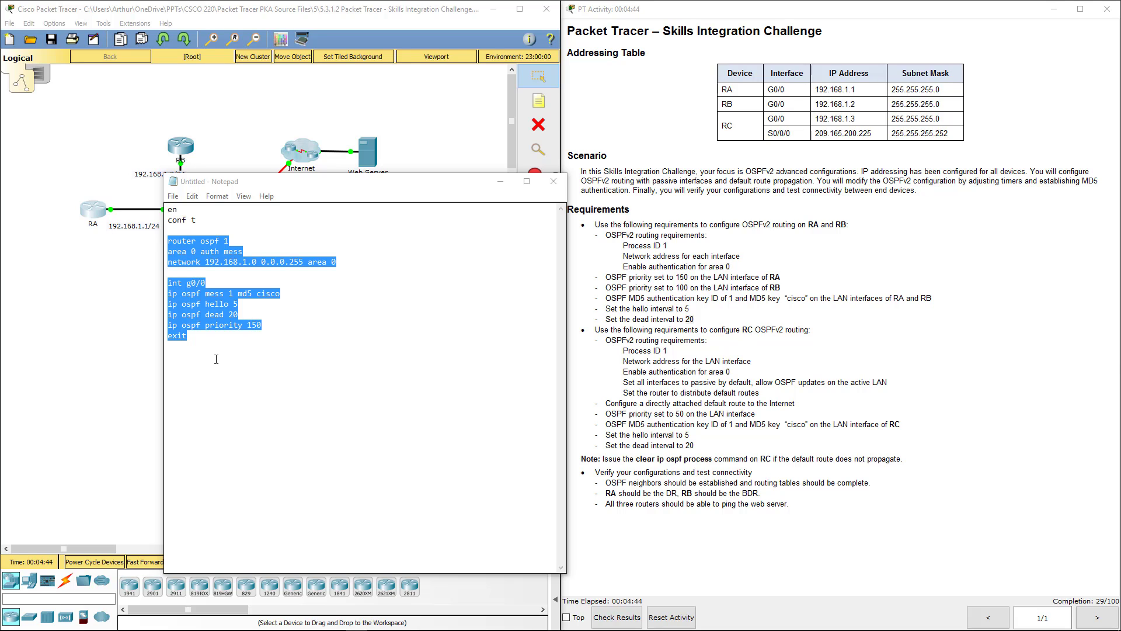
pyautogui.click(201, 296)
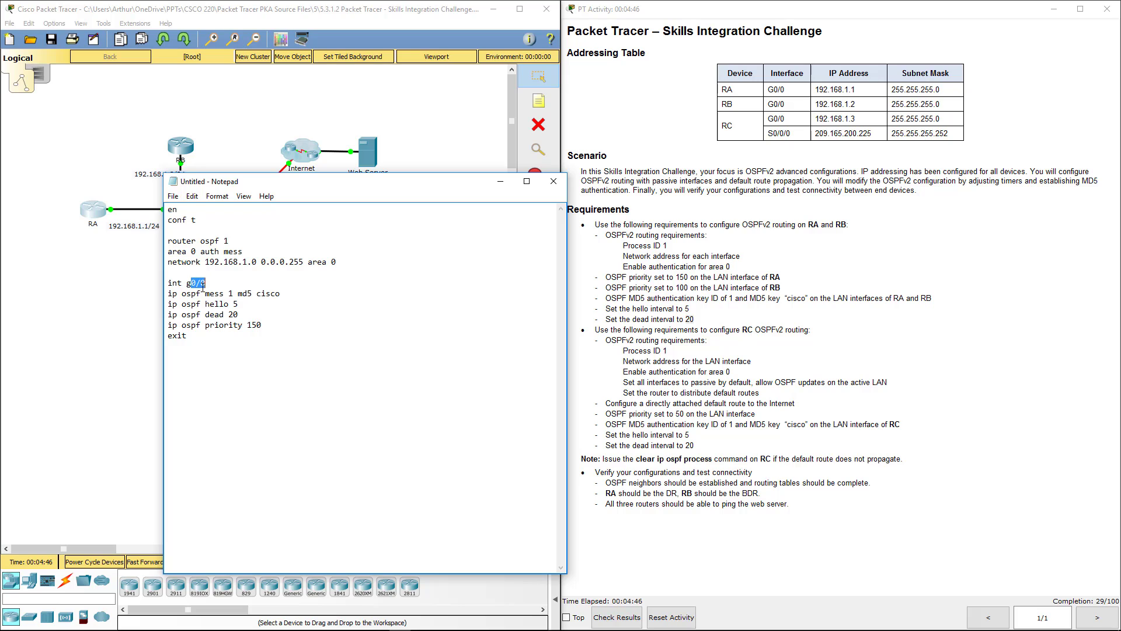
pyautogui.moveTo(191, 294); pyautogui.dragTo(239, 314)
pyautogui.click(258, 322)
pyautogui.press('BackSpace')
pyautogui.write('0')
pyautogui.moveTo(652, 287); pyautogui.dragTo(781, 291)
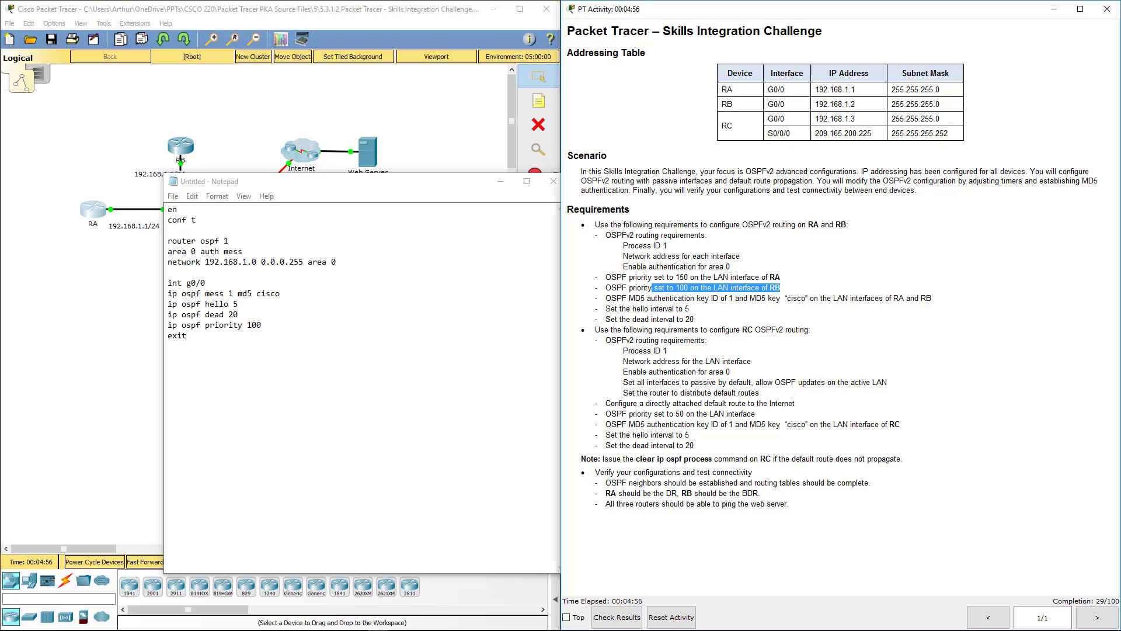
pyautogui.hotkey('alt', 'Tab')
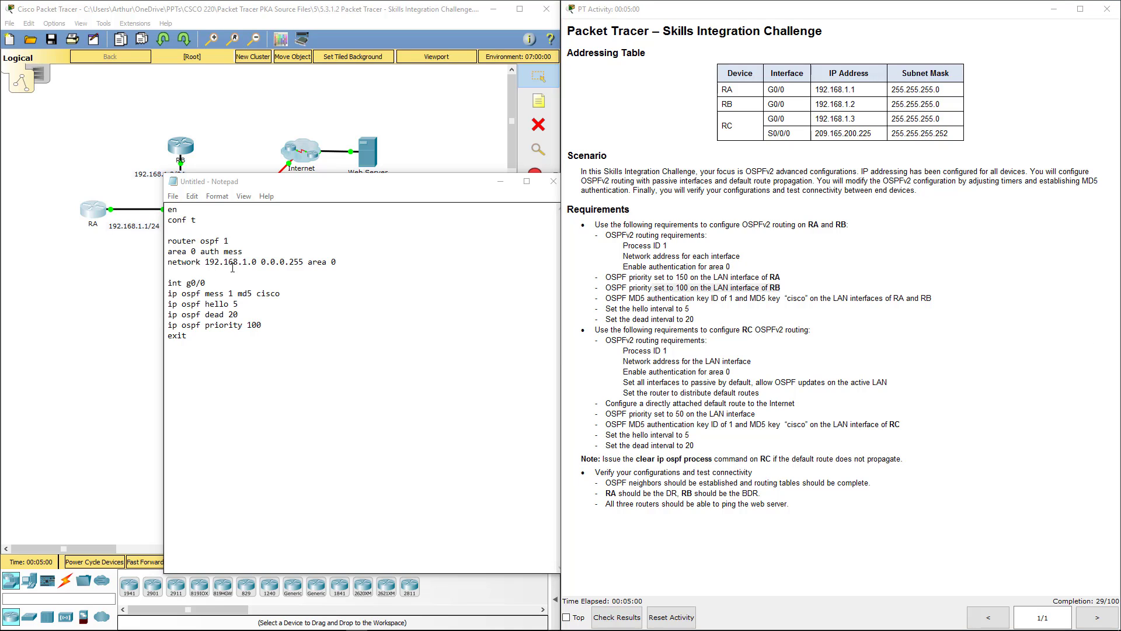
# Review the area authentication and network lines, then select and move the RB script.
pyautogui.moveTo(229, 241); pyautogui.dragTo(261, 253)
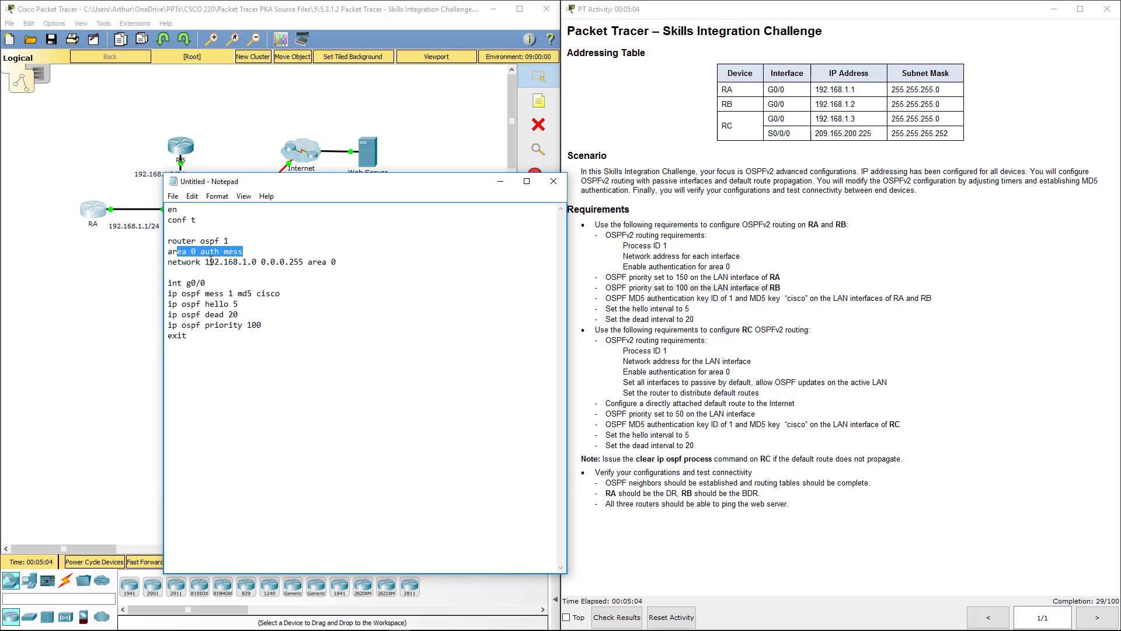
pyautogui.moveTo(214, 261); pyautogui.dragTo(367, 265)
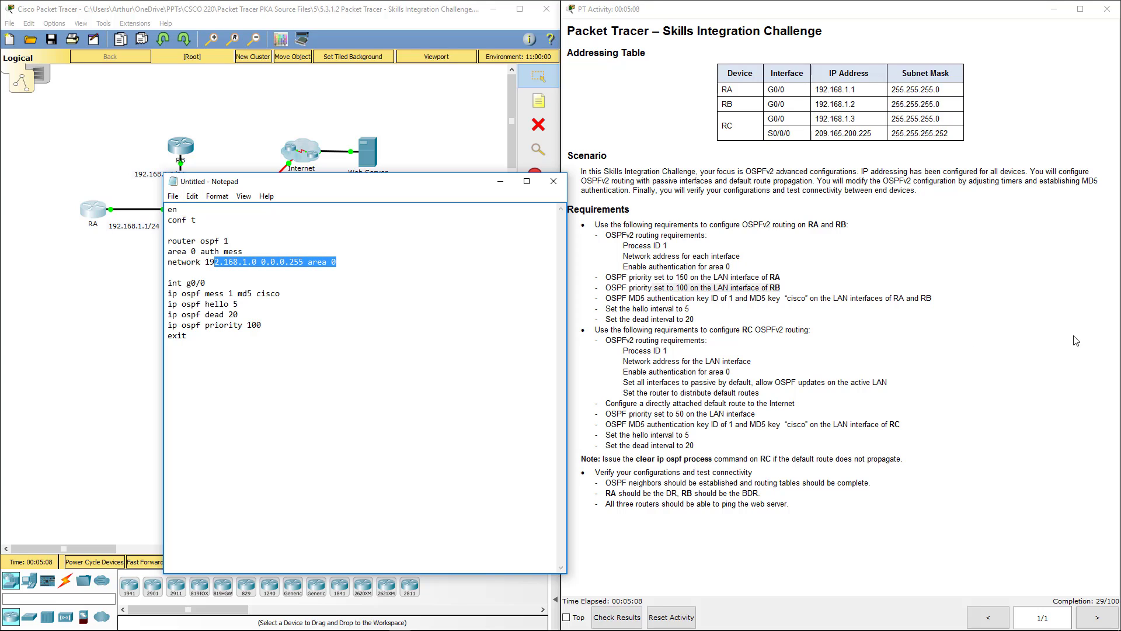
pyautogui.click(1013, 339)
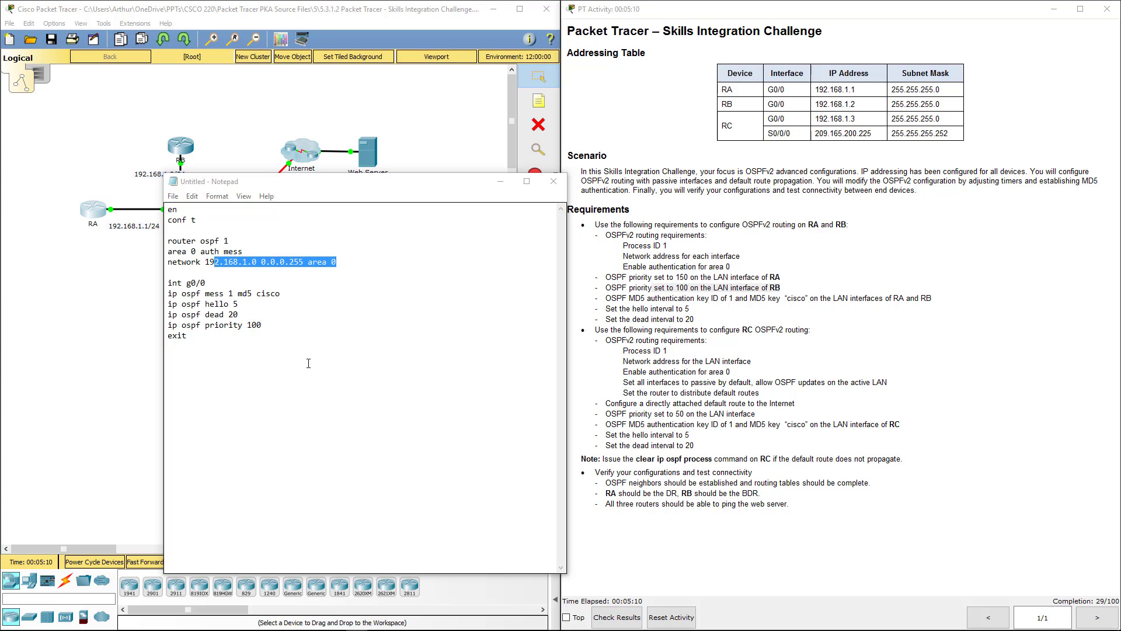
pyautogui.moveTo(234, 350); pyautogui.dragTo(119, 208)
pyautogui.hotkey('ctrl', 'c')
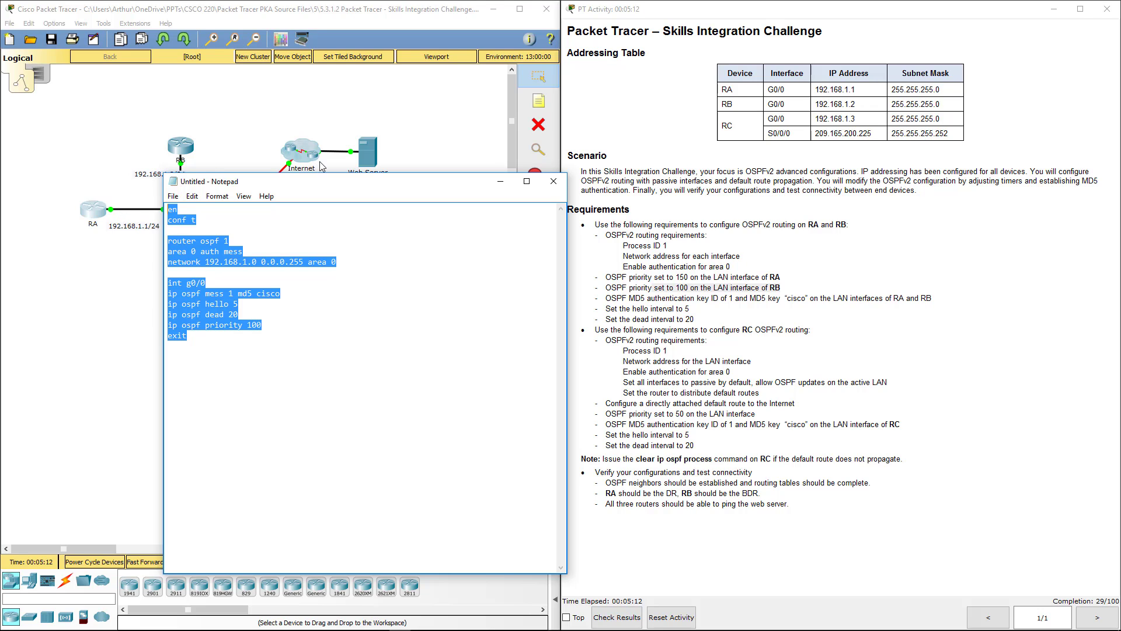
pyautogui.moveTo(323, 187); pyautogui.dragTo(749, 208)
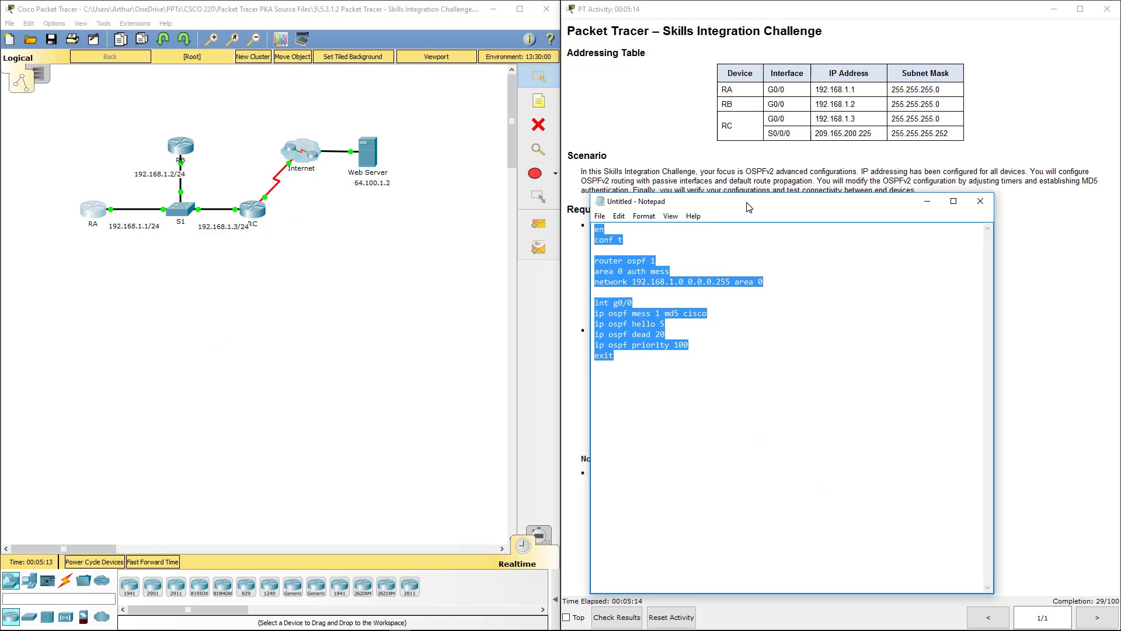
# Paste the priority 100 OSPF script into router RB's CLI and close RB.
pyautogui.click(173, 145)
pyautogui.click(493, 185)
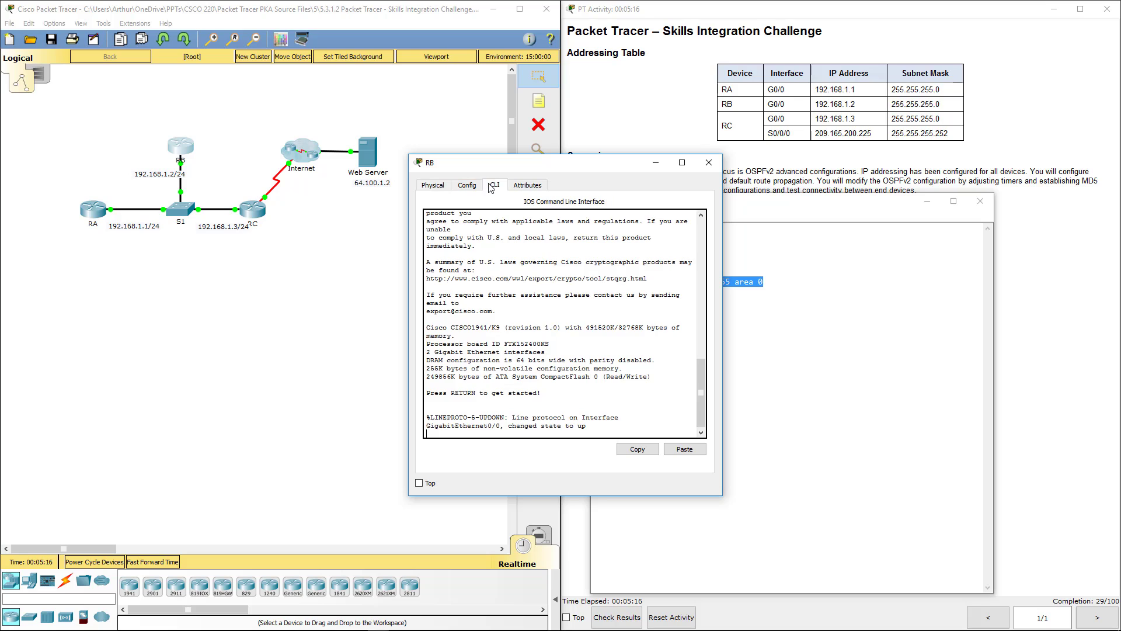
pyautogui.press('Return')
pyautogui.press('Return')
pyautogui.press('Return')
pyautogui.press('Return')
pyautogui.press('Return')
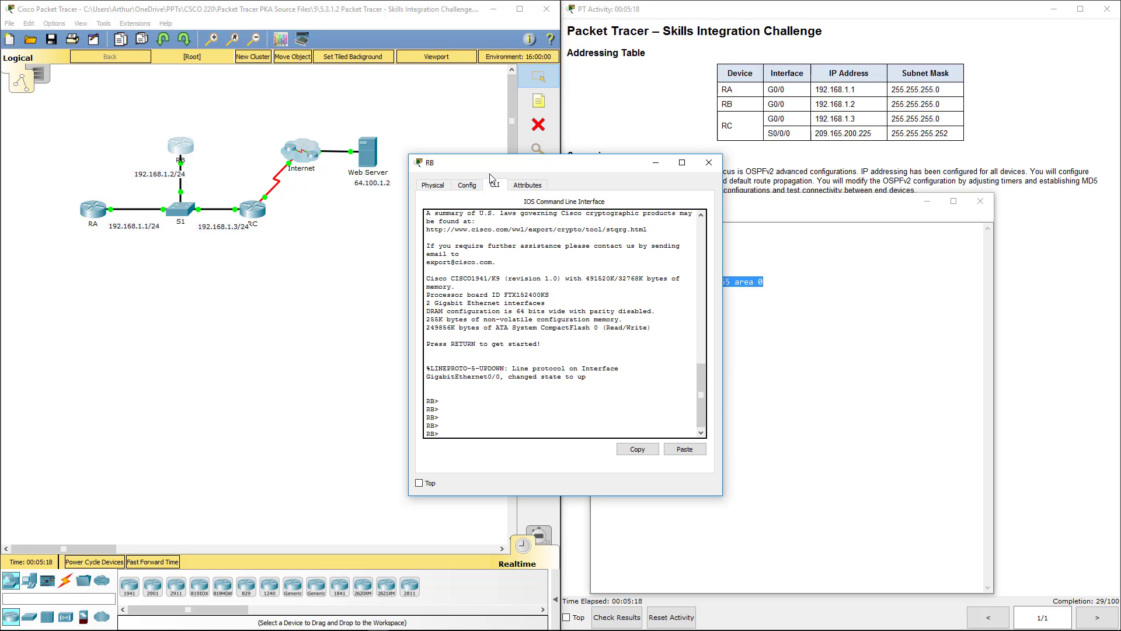
pyautogui.click(680, 449)
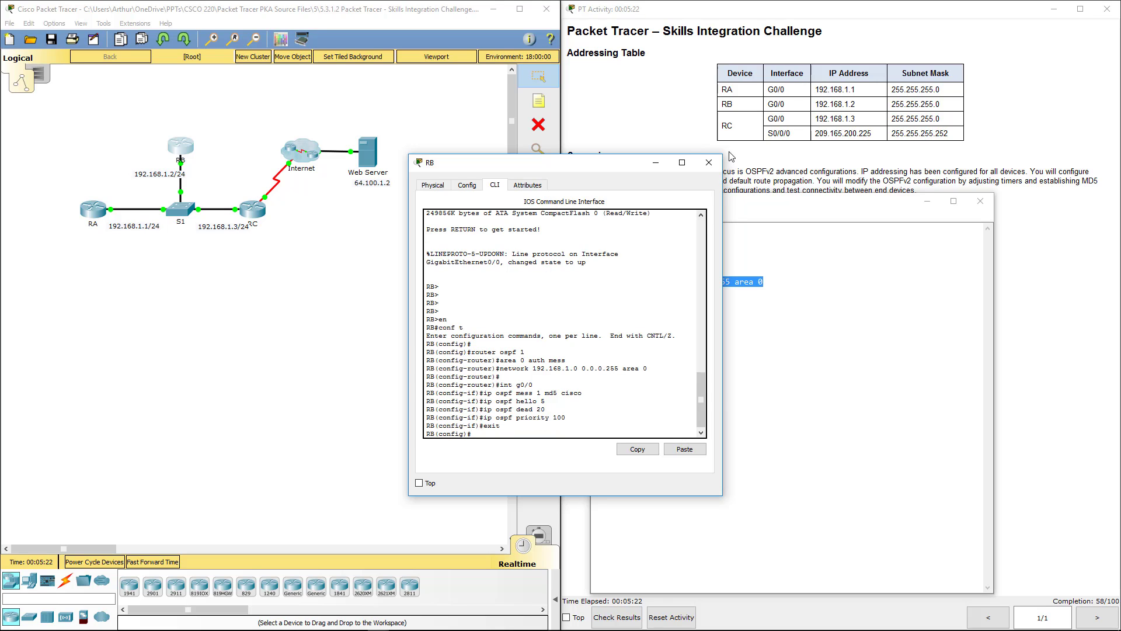
pyautogui.click(709, 162)
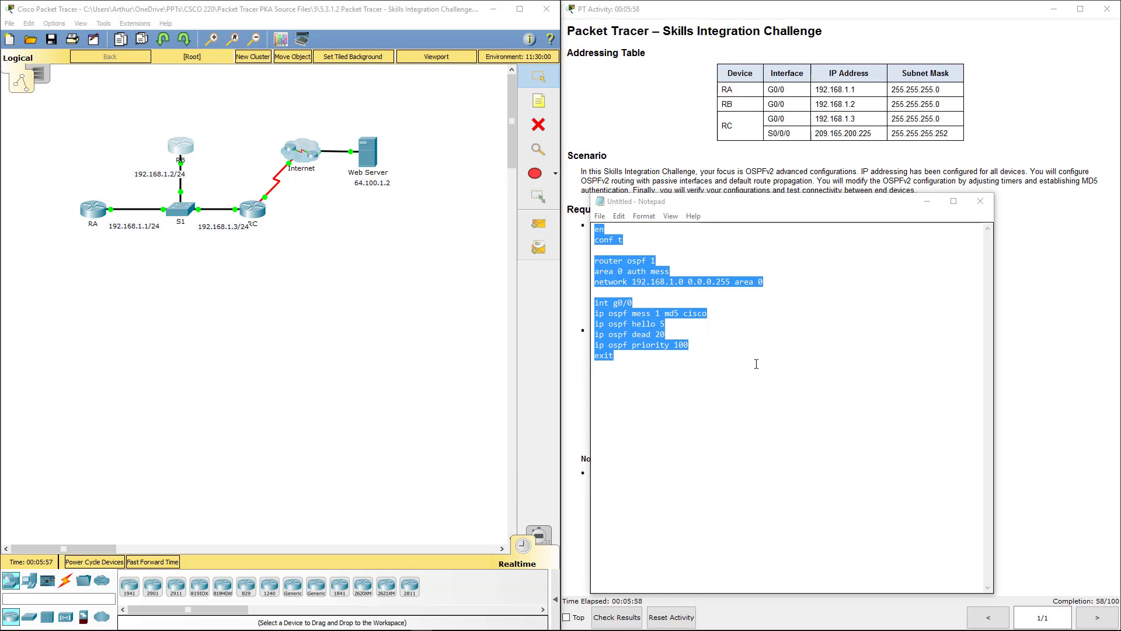
# Place the script on the left and compare its values with the highlighted RC requirements.
pyautogui.click(764, 229)
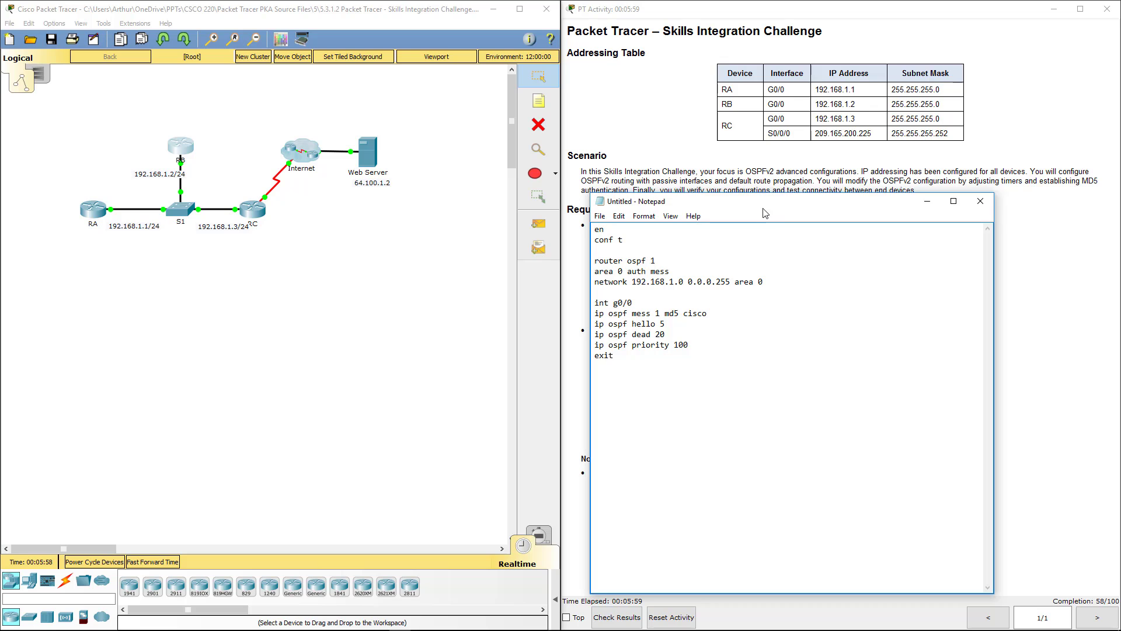
pyautogui.moveTo(763, 209); pyautogui.dragTo(301, 192)
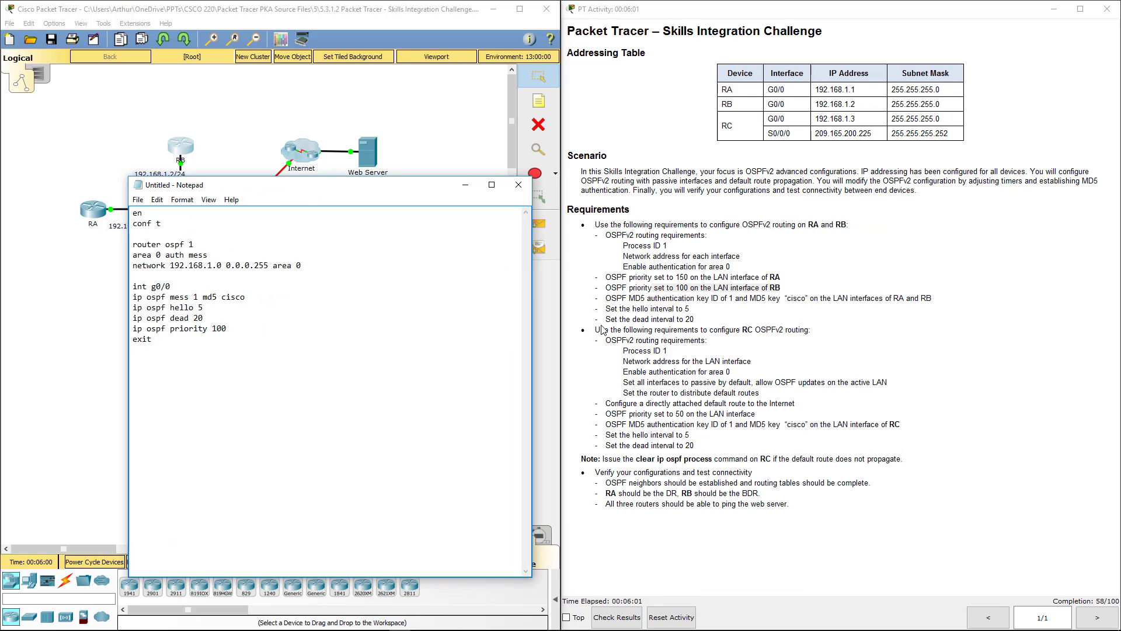
pyautogui.moveTo(603, 329); pyautogui.dragTo(902, 425)
pyautogui.click(341, 316)
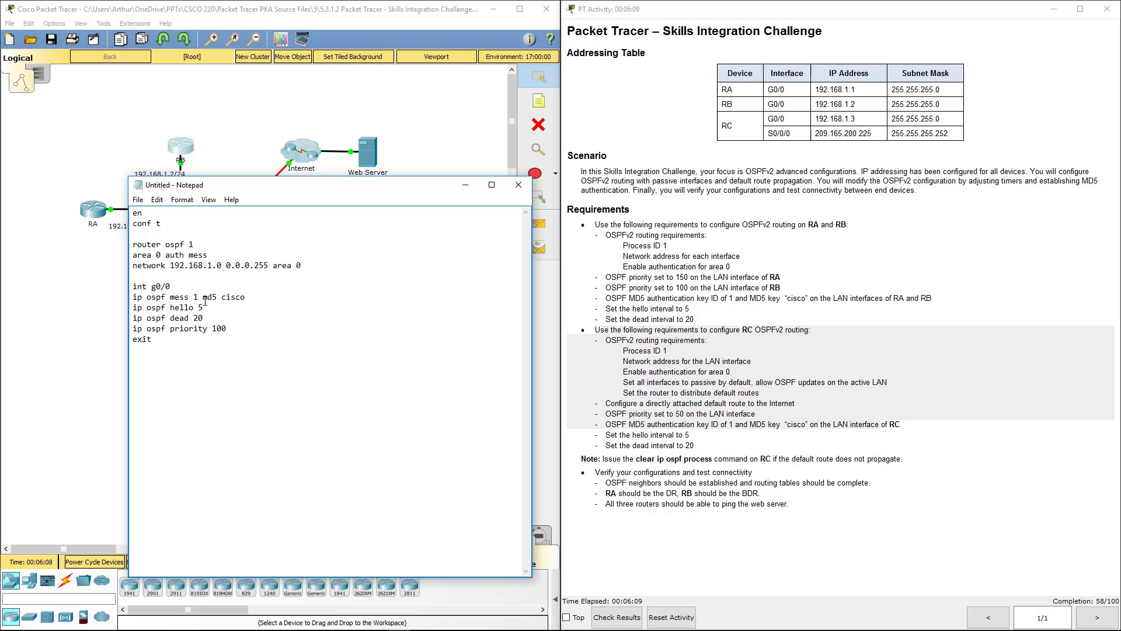
pyautogui.moveTo(260, 299); pyautogui.dragTo(193, 320)
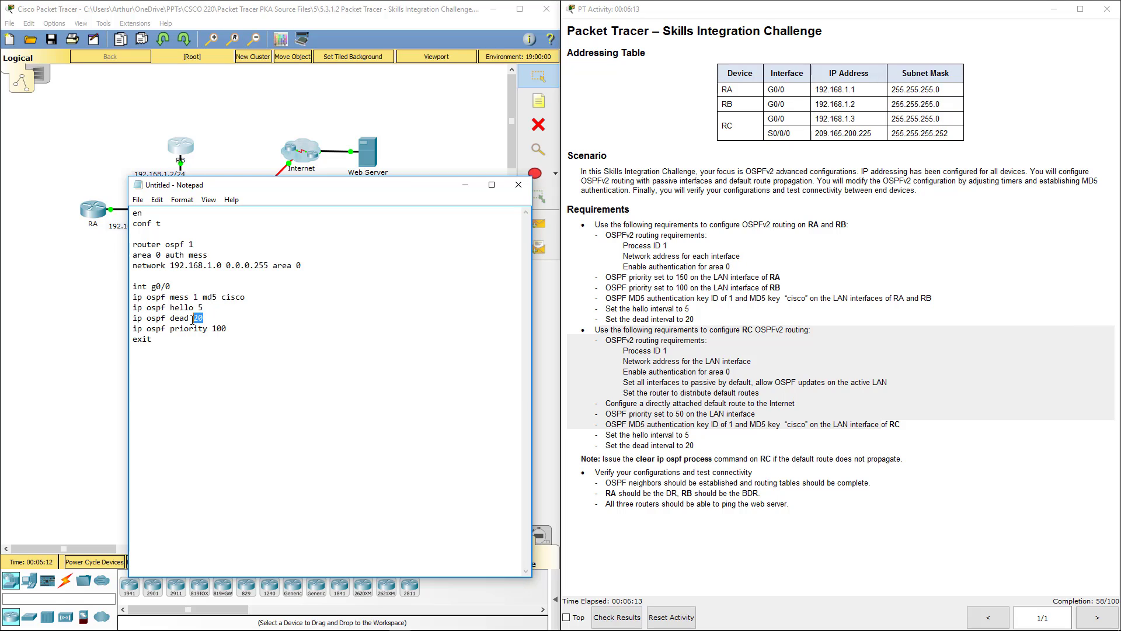
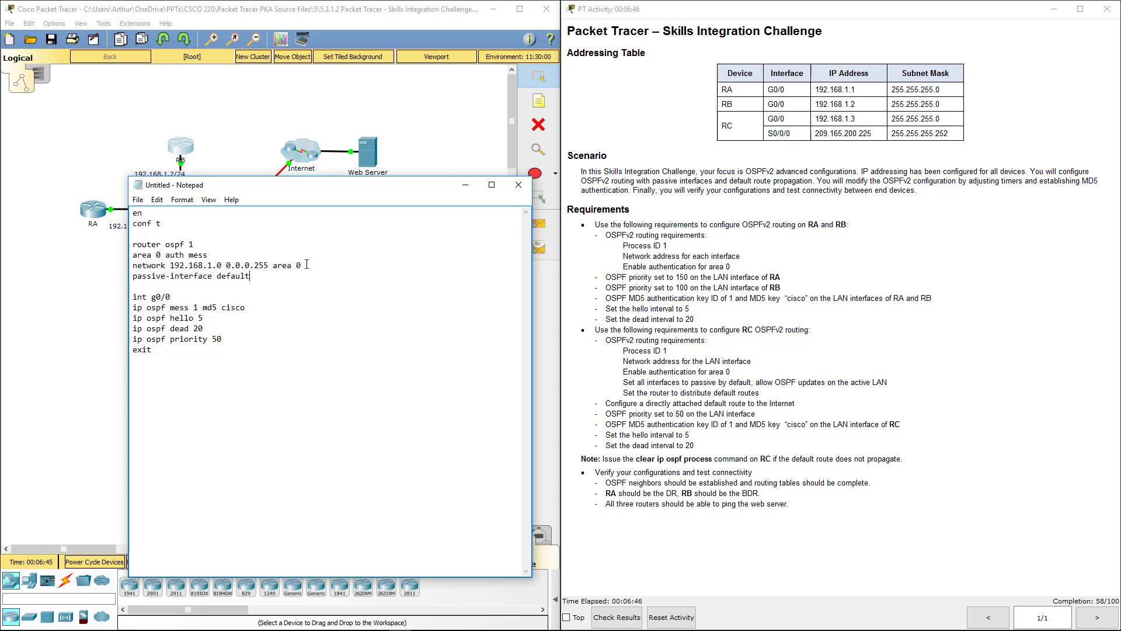
# Add 'no passive-interface g0/0' and 'default-info originate' below 'passive-interface default' in the RC draft.
pyautogui.press('Return')
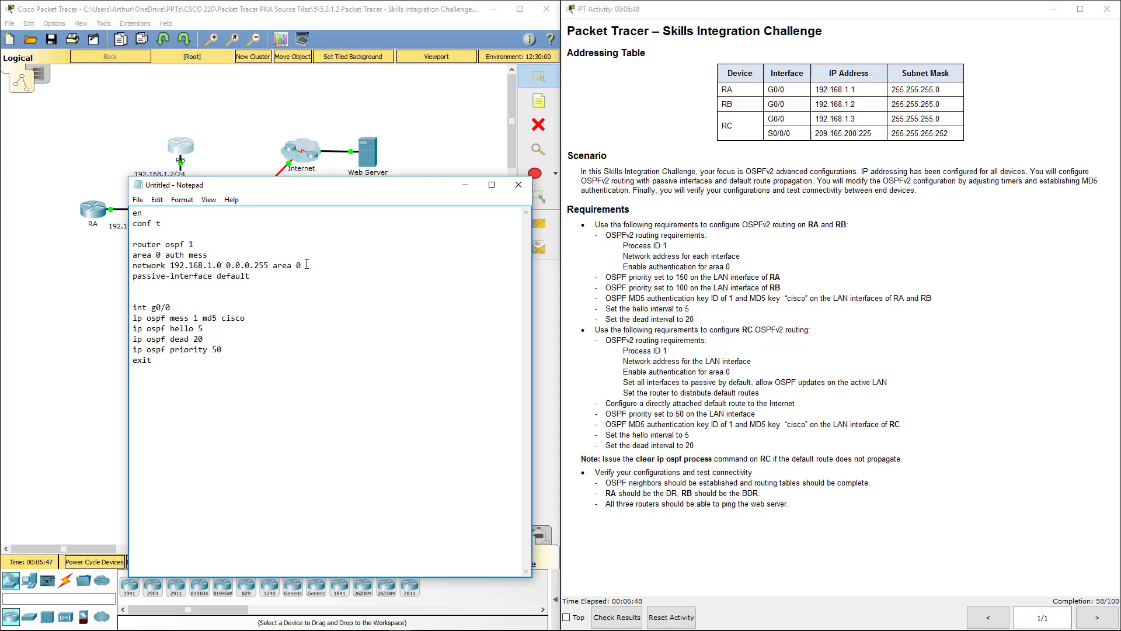
pyautogui.write('no passive-interface g0/0')
pyautogui.press('Return')
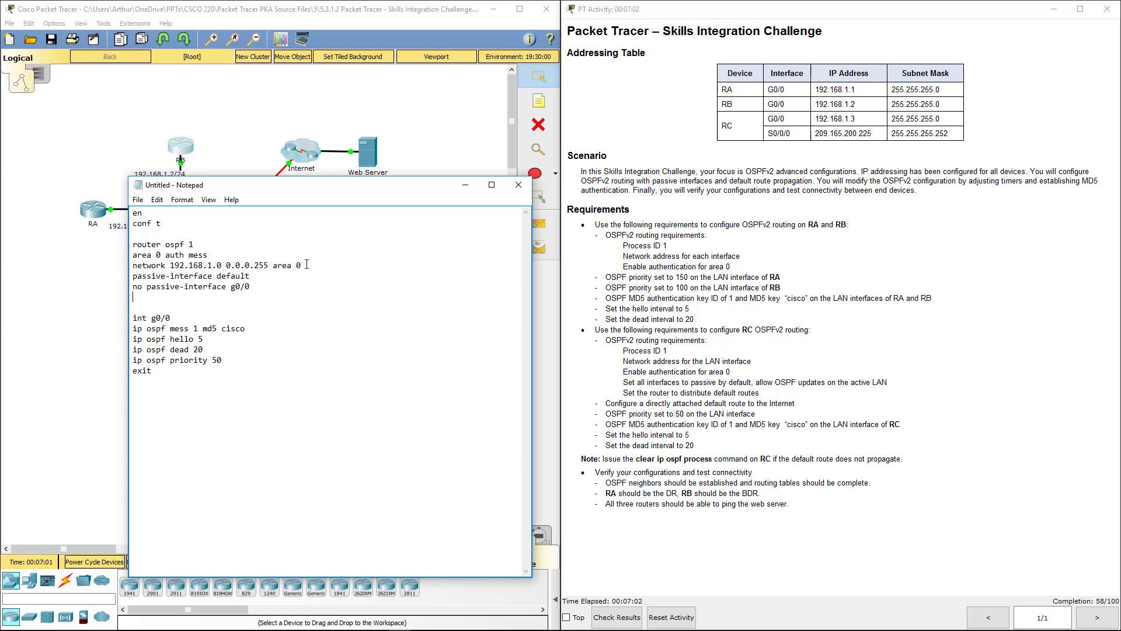
pyautogui.write('default-info originate')
# Add 'exit' and the default route 'ip route 0.0.0.0 0.0.0.0 s0/0/0' to the RC draft.
pyautogui.hotkey('alt', 'Tab')
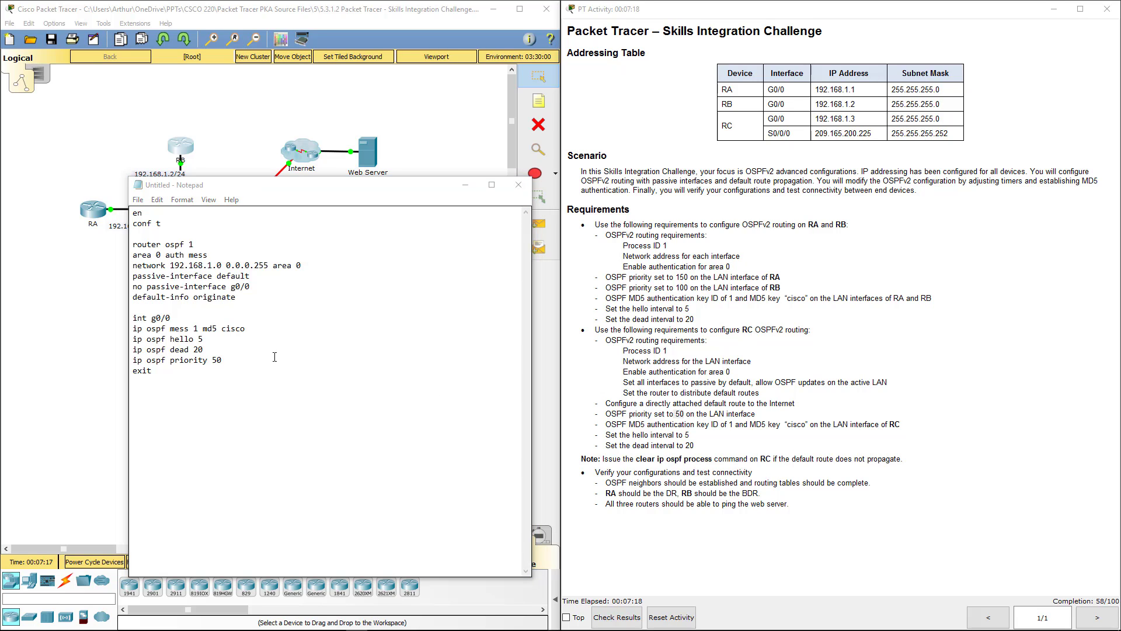
pyautogui.click(259, 295)
pyautogui.press('Return')
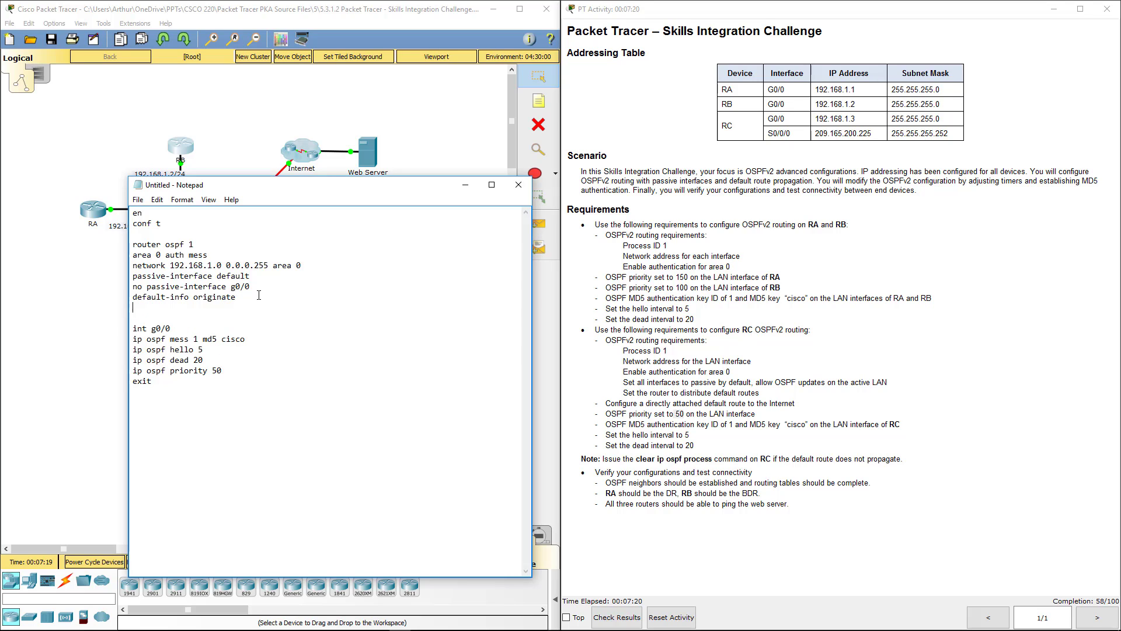
pyautogui.write('exit')
pyautogui.press('Return')
pyautogui.press('Return')
pyautogui.write('ip route ')
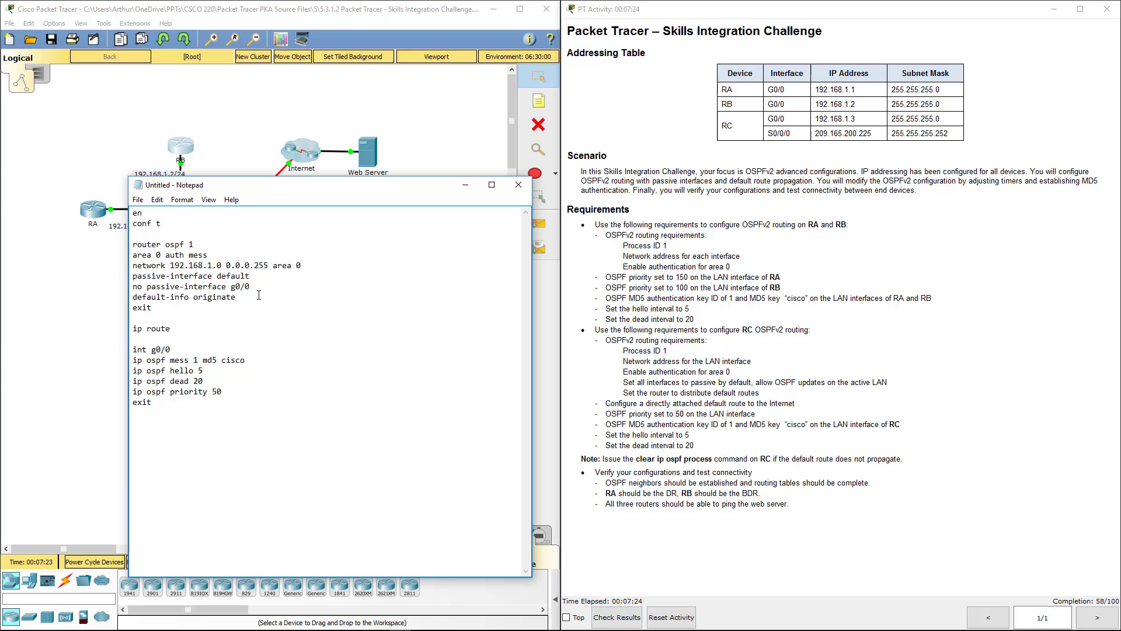
pyautogui.write('0.0.0.0 0.0.0.0 s0/0/0')
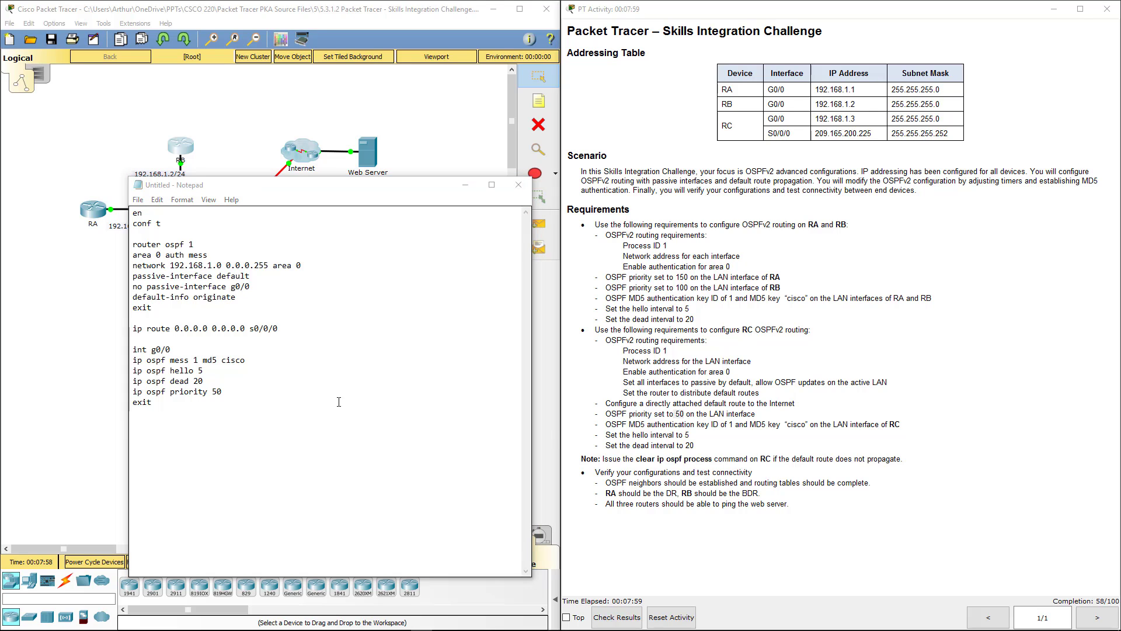
# Copy the whole RC command list from Notepad and paste it into router RC's CLI.
pyautogui.moveTo(341, 403); pyautogui.dragTo(75, 168)
pyautogui.hotkey('ctrl', 'c')
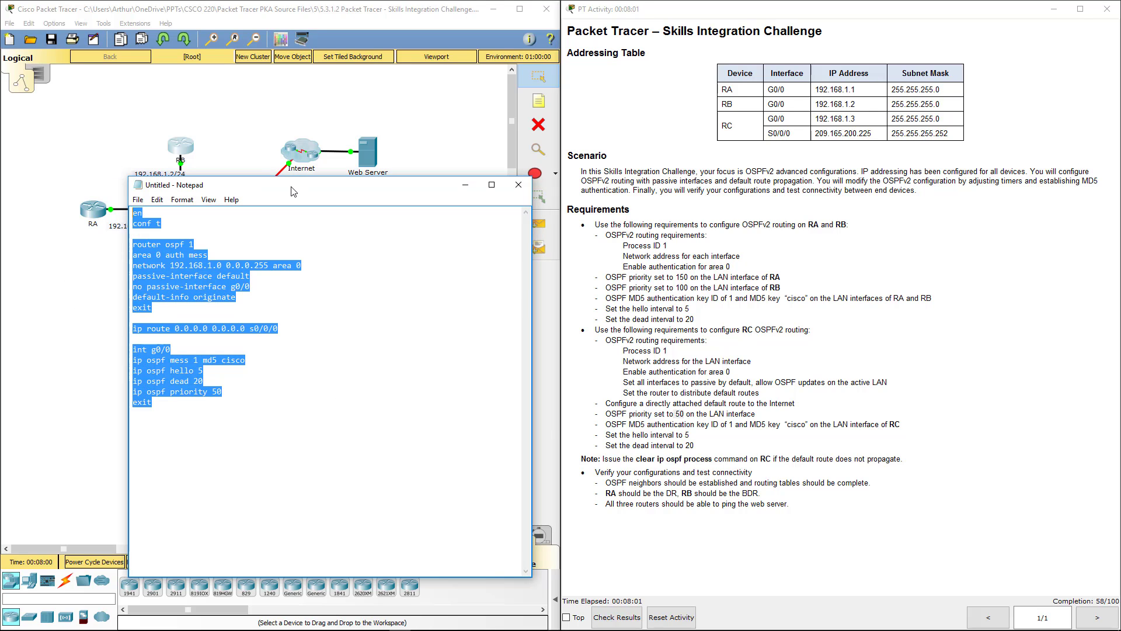
pyautogui.moveTo(295, 186); pyautogui.dragTo(769, 309)
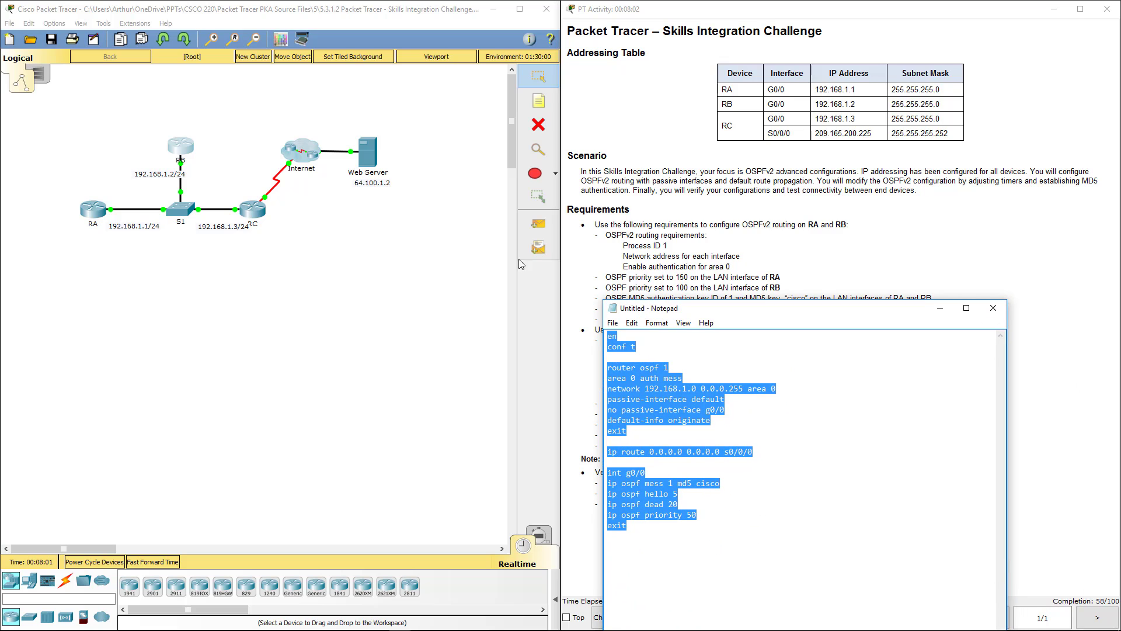
pyautogui.click(254, 210)
pyautogui.click(494, 174)
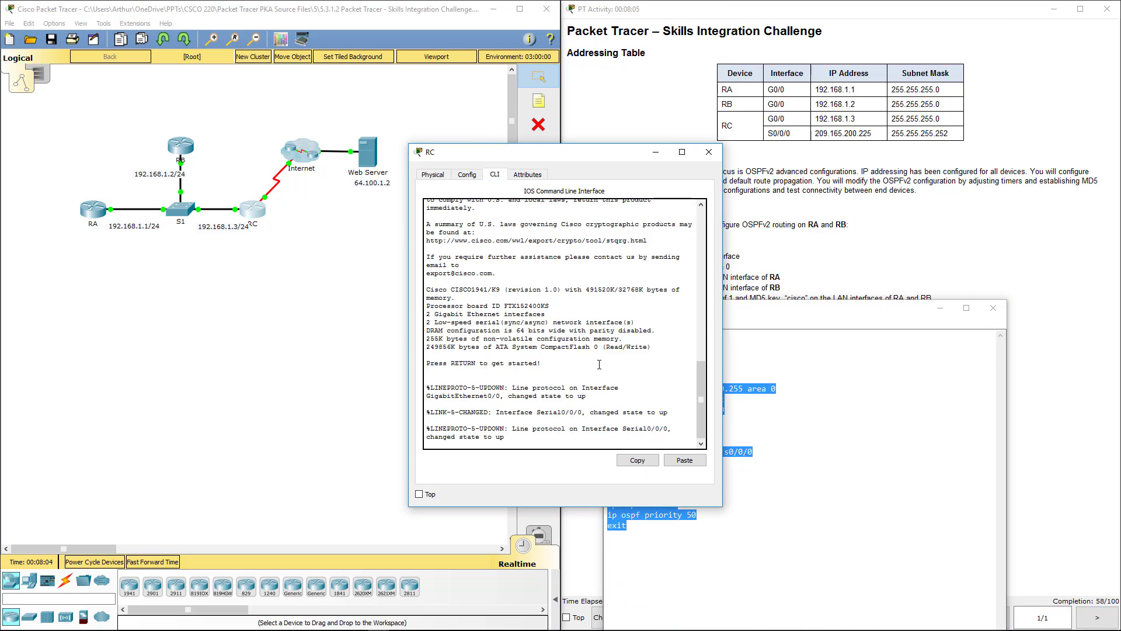
pyautogui.press('Return')
pyautogui.press('Return')
pyautogui.press('Return')
pyautogui.press('Return')
pyautogui.press('Return')
pyautogui.press('Return')
pyautogui.press('Return')
pyautogui.press('Return')
pyautogui.press('Return')
pyautogui.press('Return')
pyautogui.press('Return')
pyautogui.click(684, 460)
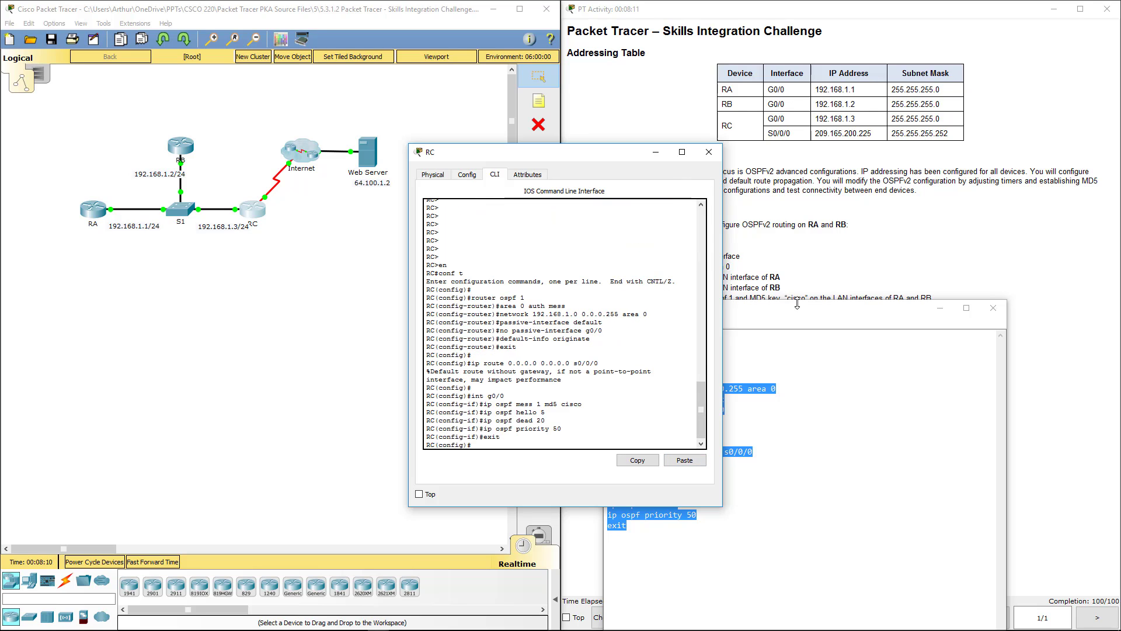
# Tile the notes beside the activity instructions, exit RC's configuration mode and begin 'clear ip ospf process'.
pyautogui.moveTo(897, 315); pyautogui.dragTo(1, 263)
pyautogui.click(1020, 201)
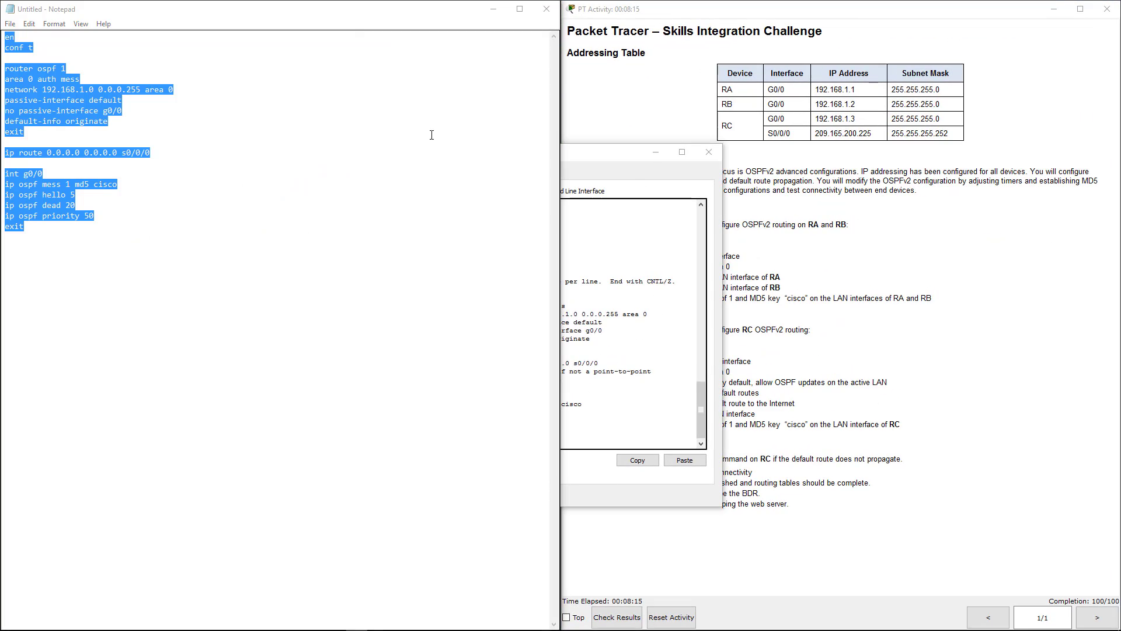
pyautogui.hotkey('alt', 'Tab')
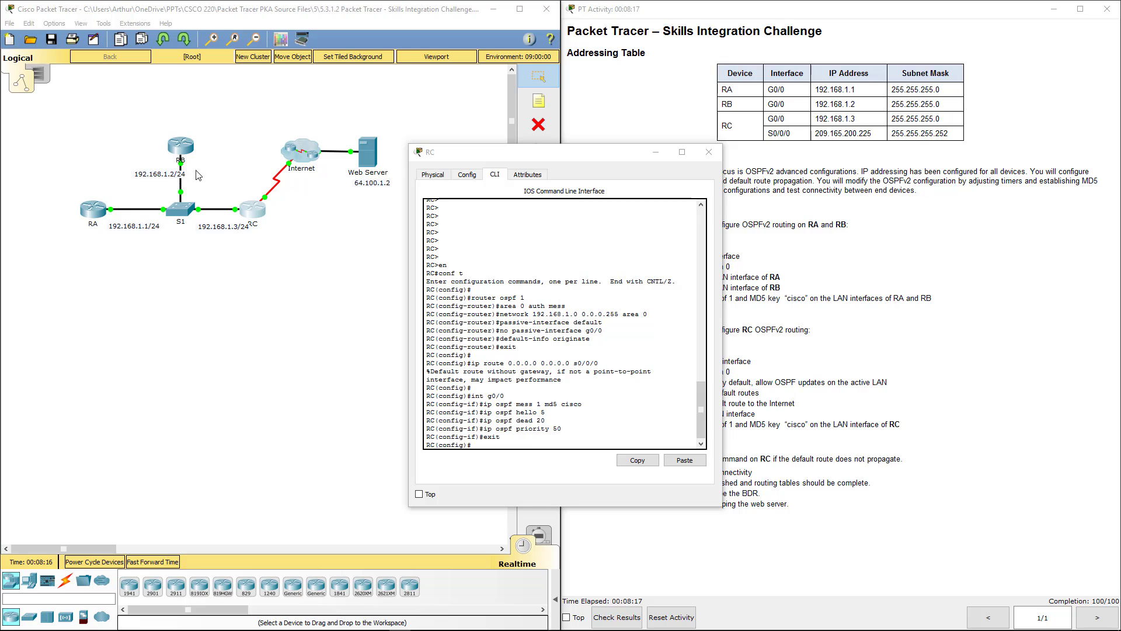
pyautogui.moveTo(563, 158); pyautogui.dragTo(353, 201)
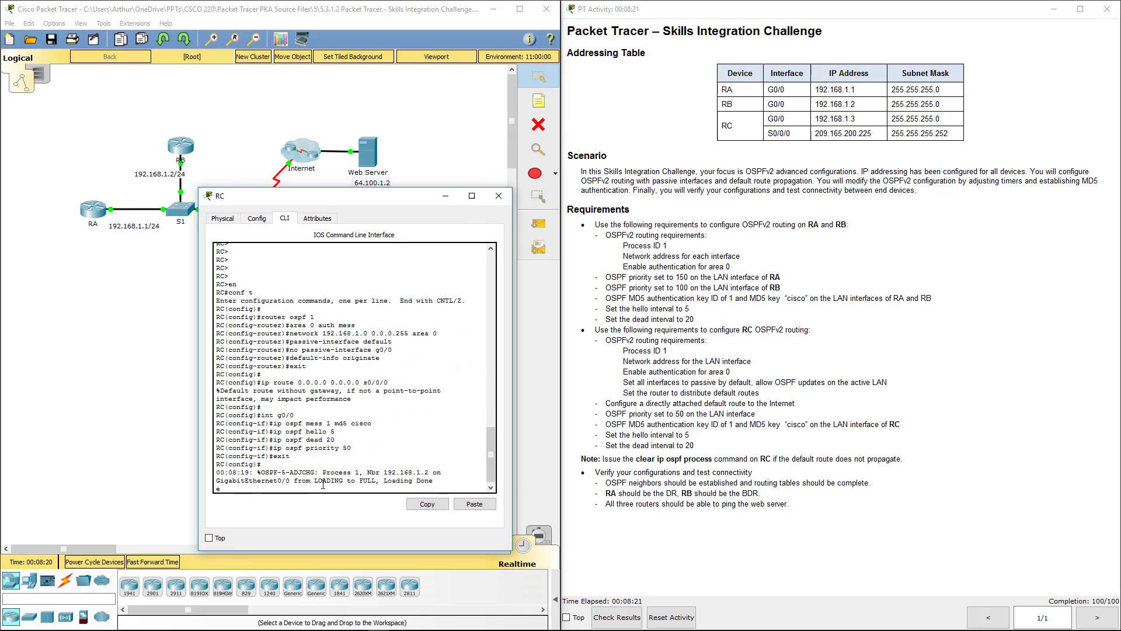
pyautogui.write('xit')
pyautogui.press('Return')
pyautogui.press('Return')
pyautogui.press('Return')
pyautogui.press('Return')
pyautogui.press('Return')
pyautogui.press('Return')
pyautogui.press('Return')
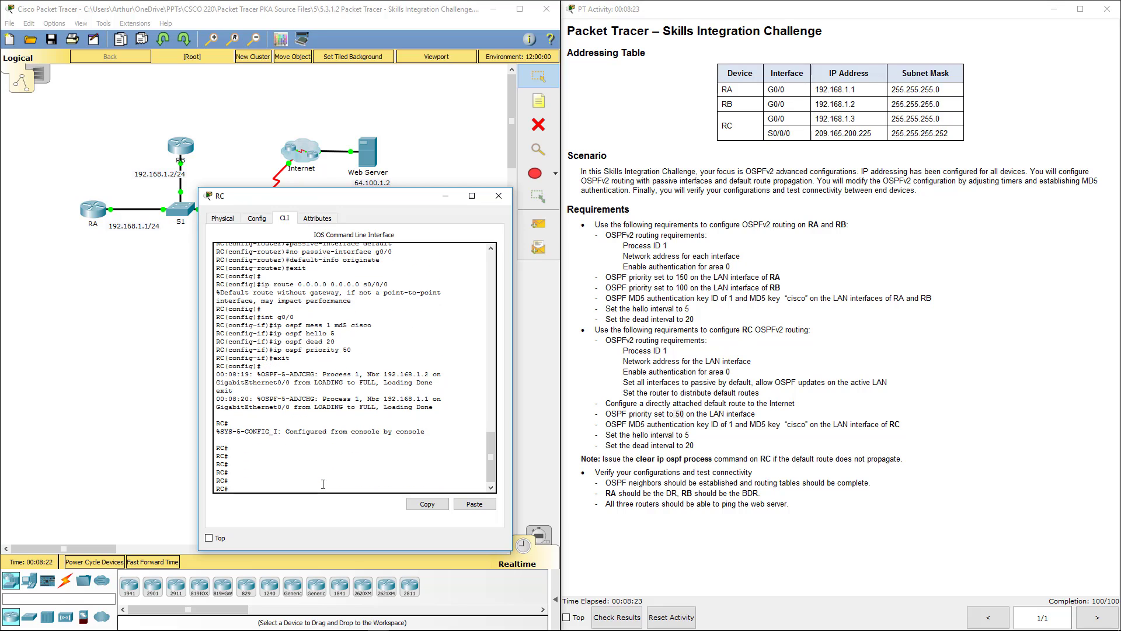
pyautogui.write('clear ip ospf pro')
# Reset RC's OSPF process with 'clear ip ospf process', confirming 'y', then close RC's window.
pyautogui.press('Tab')
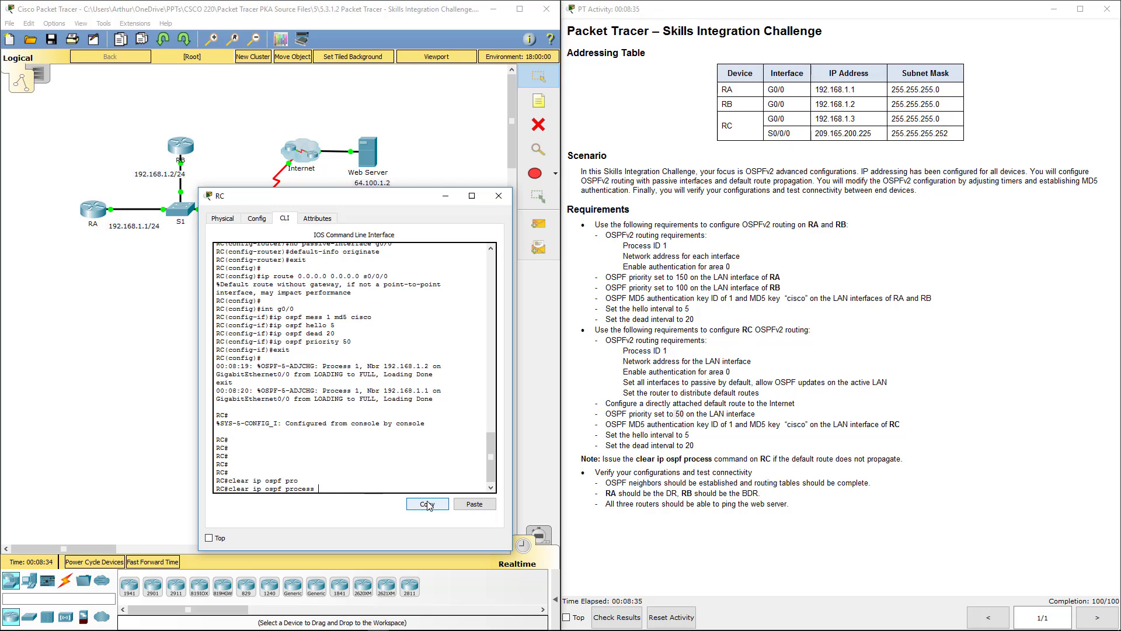
pyautogui.moveTo(319, 490)
pyautogui.mouseDown()
pyautogui.moveTo(232, 489)
pyautogui.moveTo(306, 495)
pyautogui.mouseUp()
pyautogui.click(228, 485)
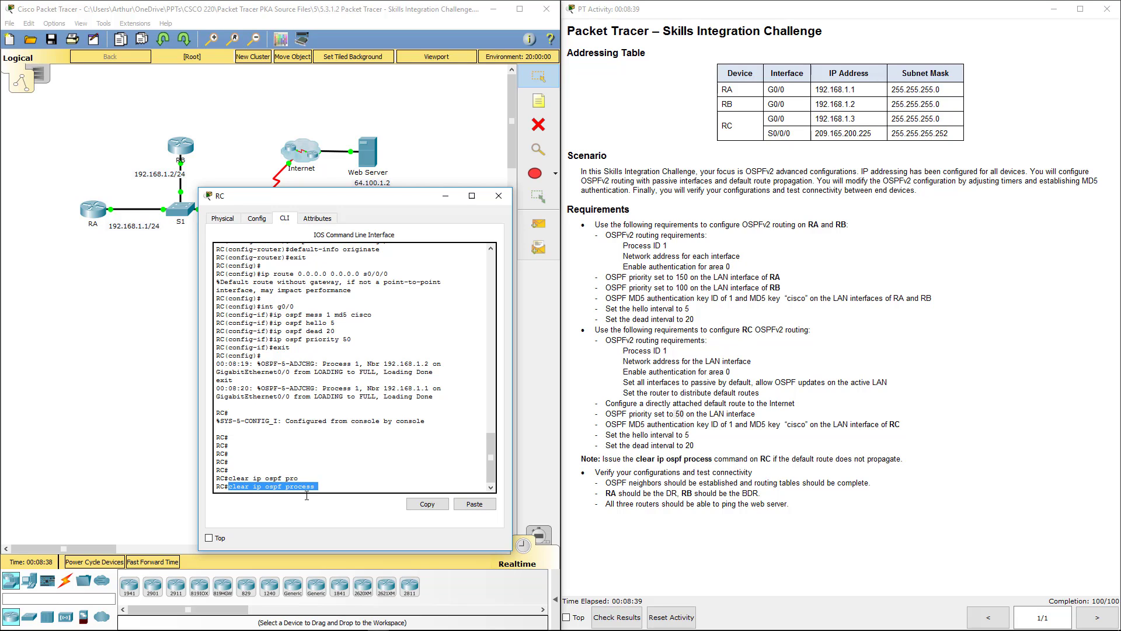
pyautogui.click(427, 505)
pyautogui.press('Return')
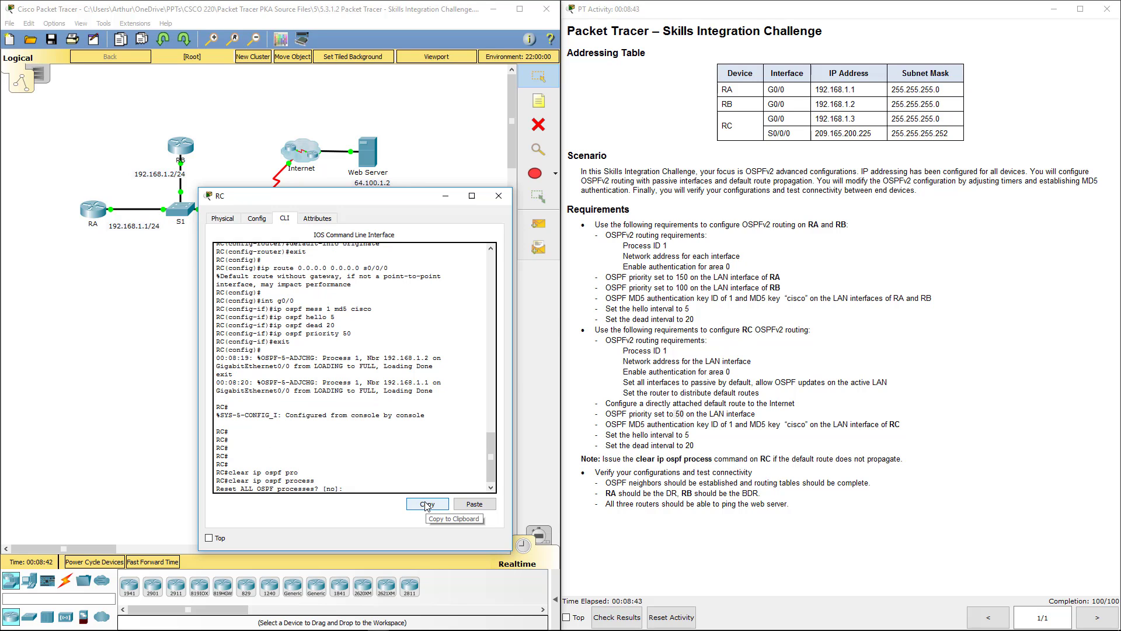
pyautogui.write('y')
pyautogui.press('Return')
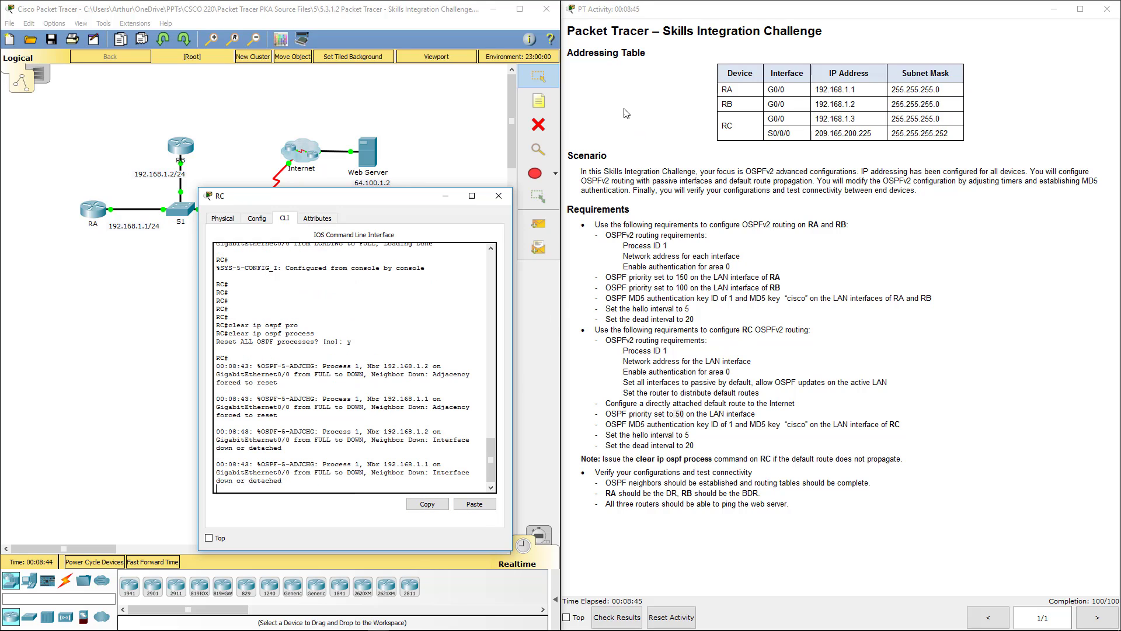
pyautogui.click(500, 196)
# End router RB's configuration session with 'end' and close its console.
pyautogui.click(180, 146)
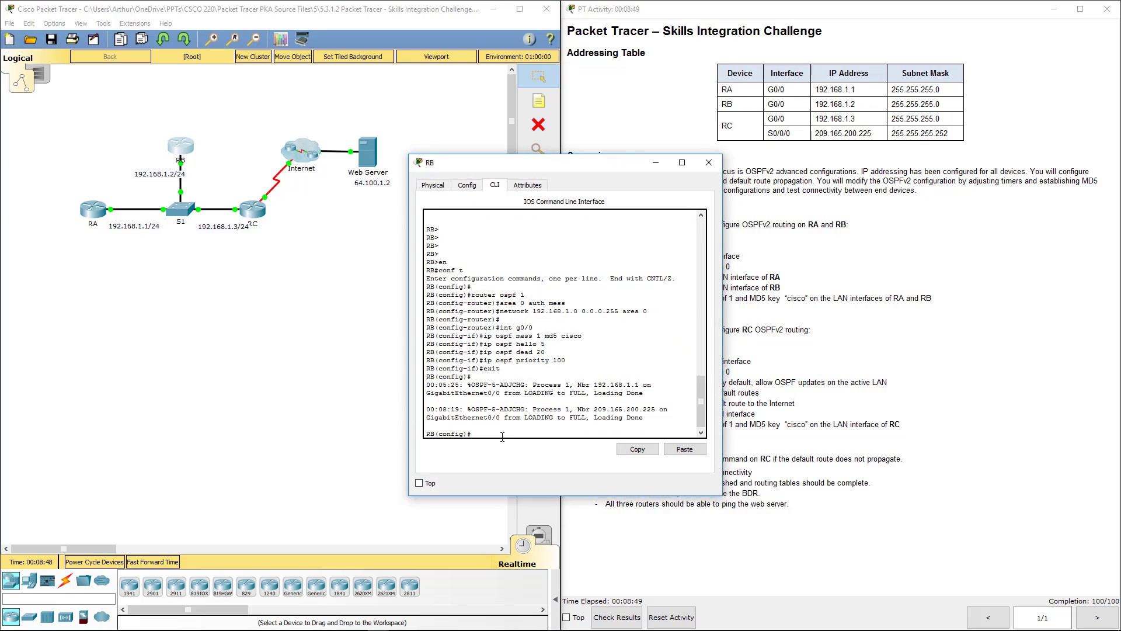
pyautogui.write('end')
pyautogui.press('Return')
pyautogui.press('Return')
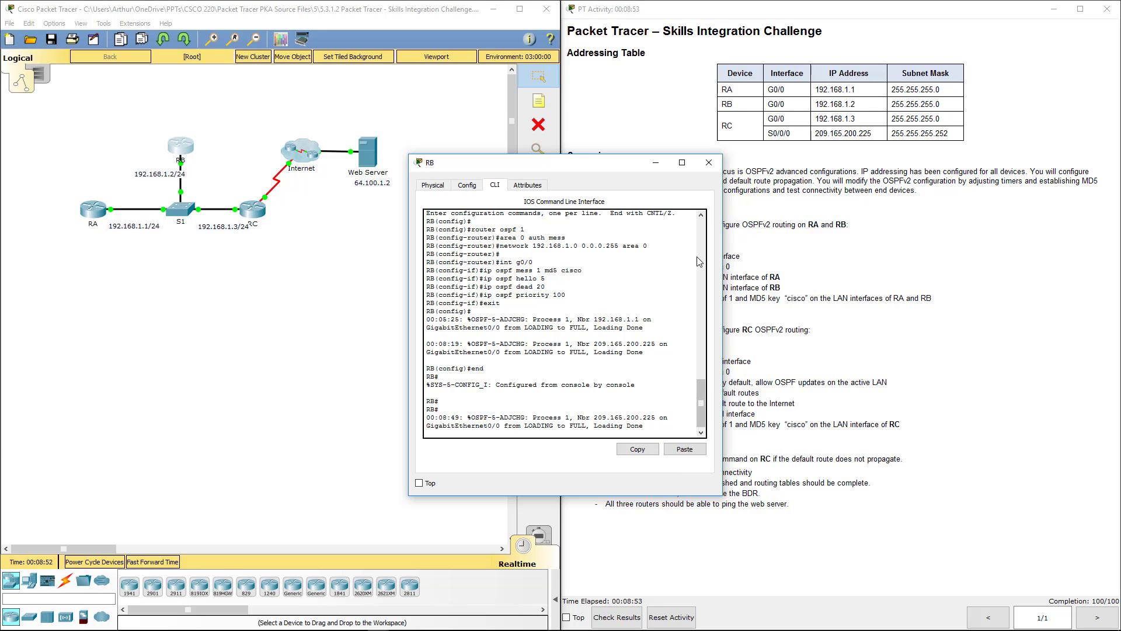
pyautogui.click(709, 162)
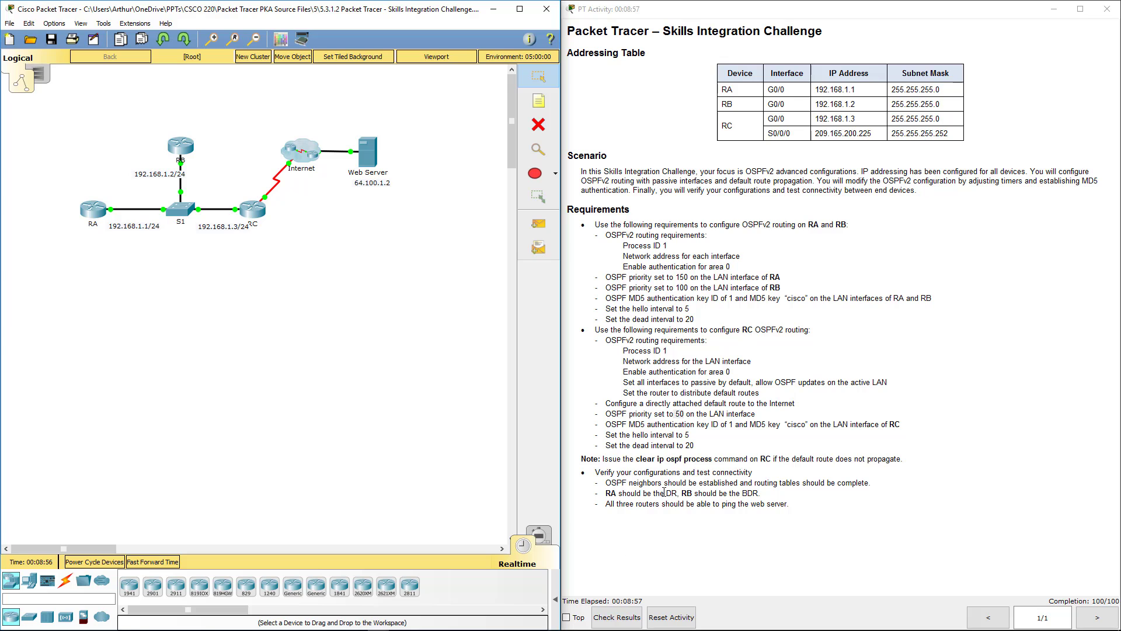
# Run 'show ip route' on RC and check its static default route out s0/0/0.
pyautogui.click(253, 212)
pyautogui.scroll(-3, 520, 407)
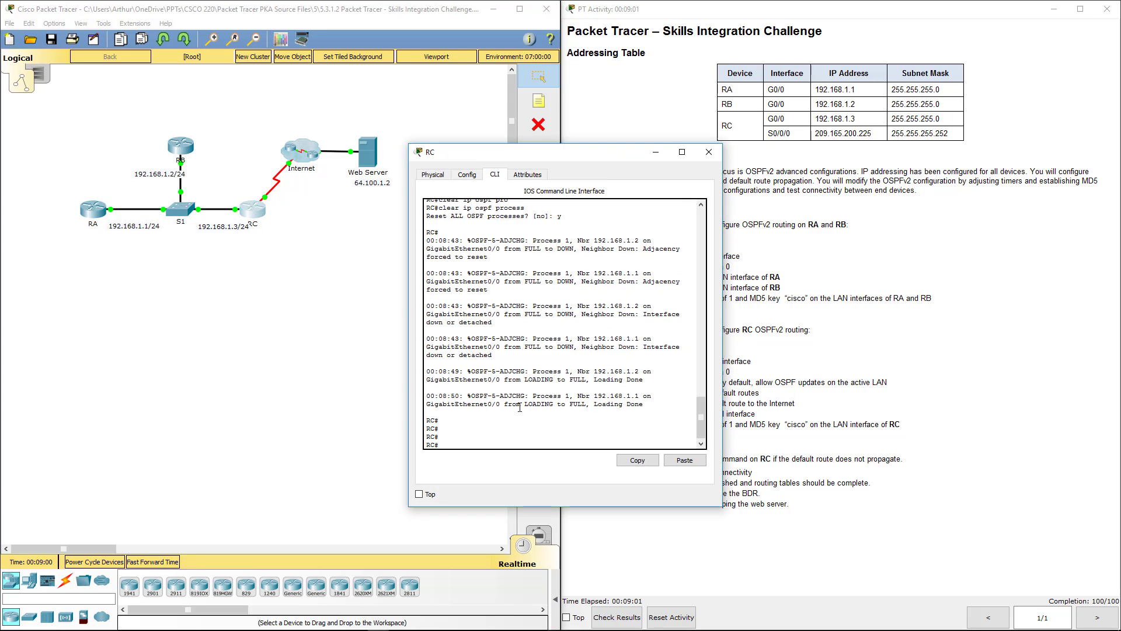
pyautogui.write('sahow ip')
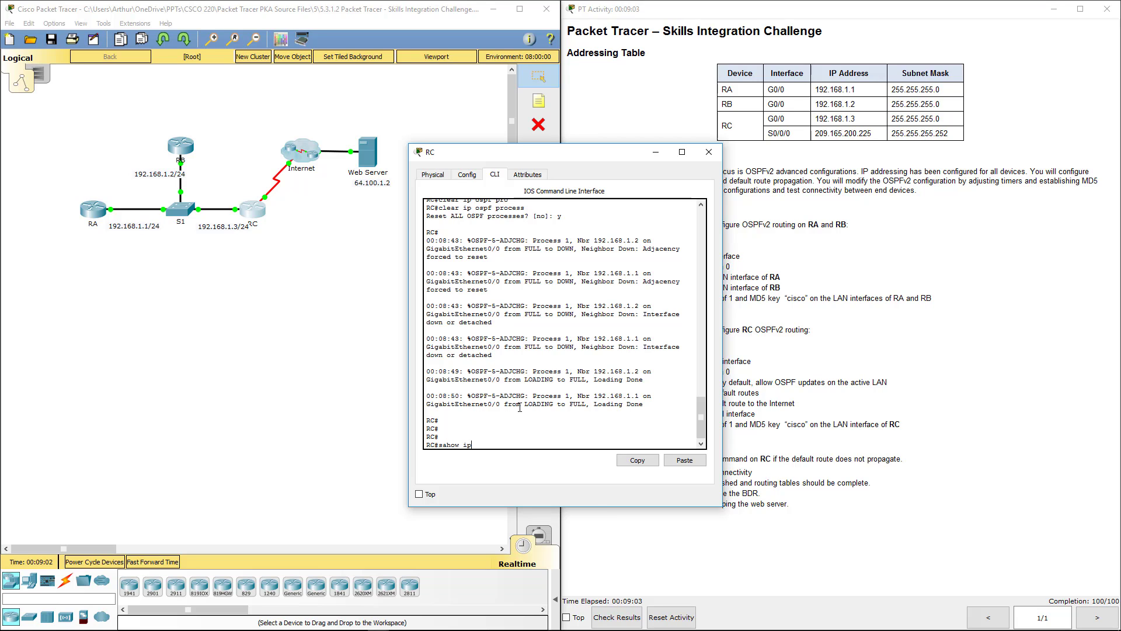
pyautogui.write(' route')
pyautogui.press('Return')
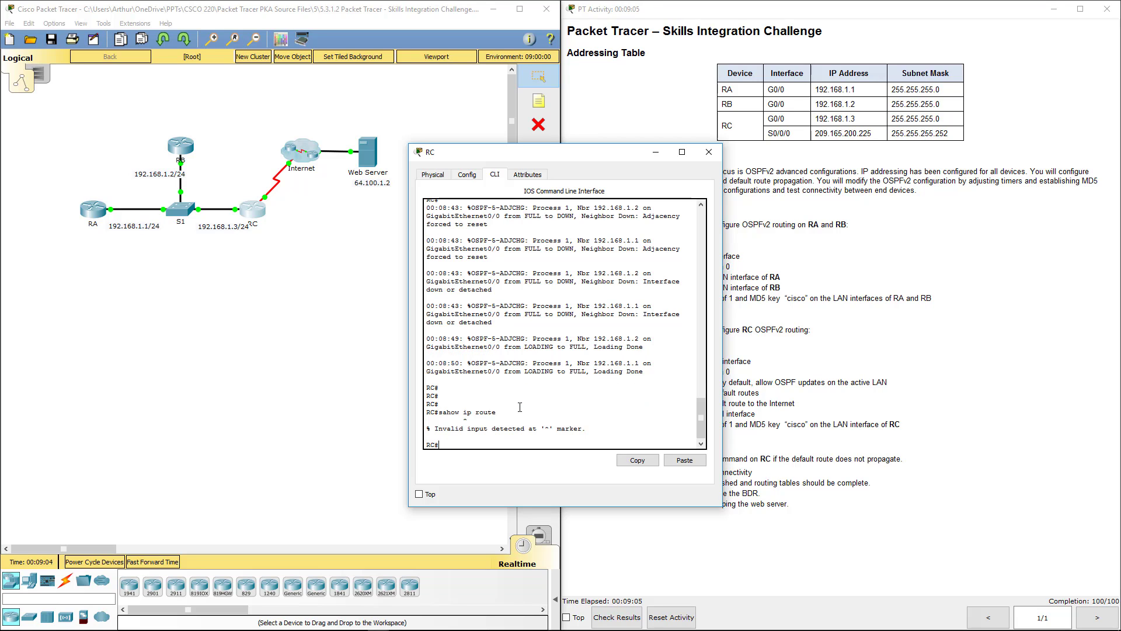
pyautogui.write('show ip route')
pyautogui.press('Return')
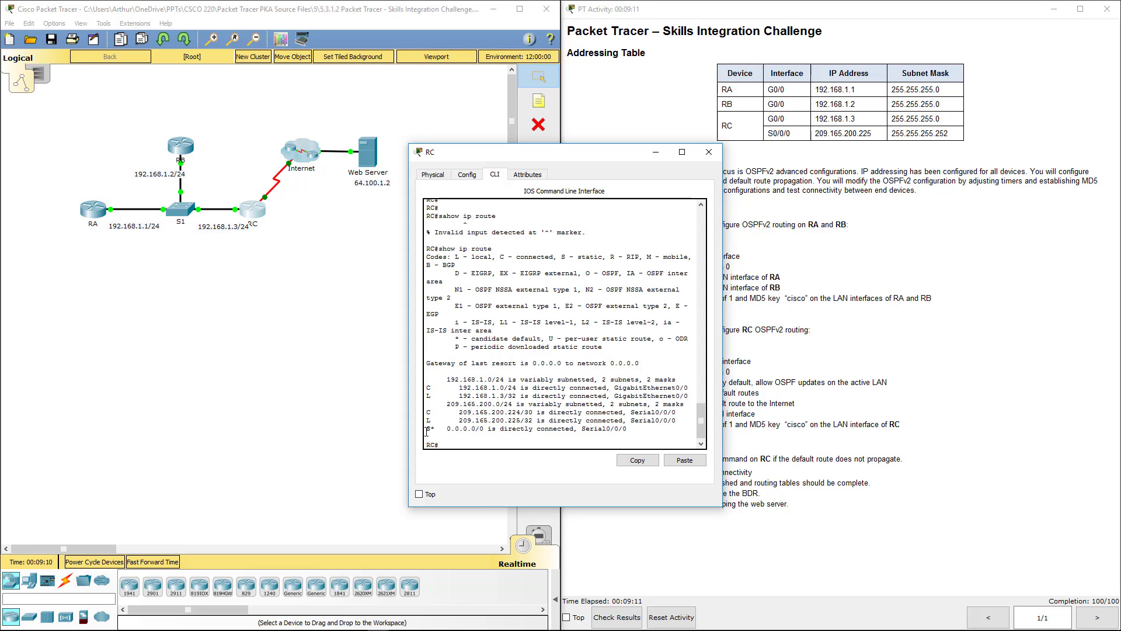
pyautogui.moveTo(426, 431); pyautogui.dragTo(626, 432)
pyautogui.click(604, 443)
# Run 'show ip ospf neighbor' on RC, confirming RA as DR (priority 150) and RB as BDR (priority 100).
pyautogui.write('show ip ospf n')
pyautogui.press('Tab')
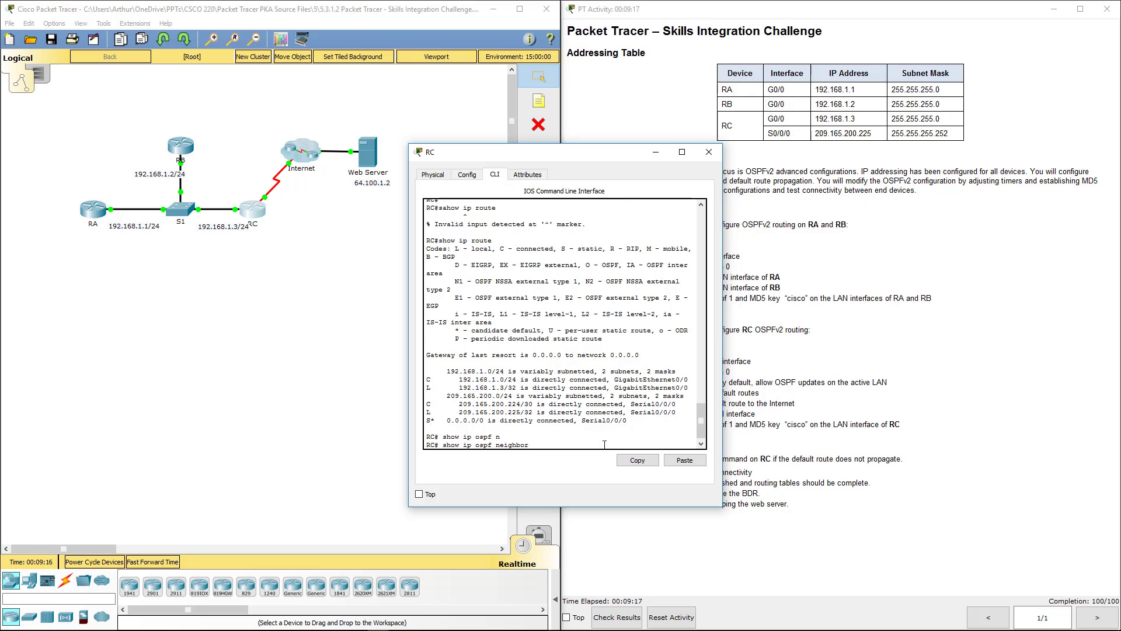
pyautogui.press('Return')
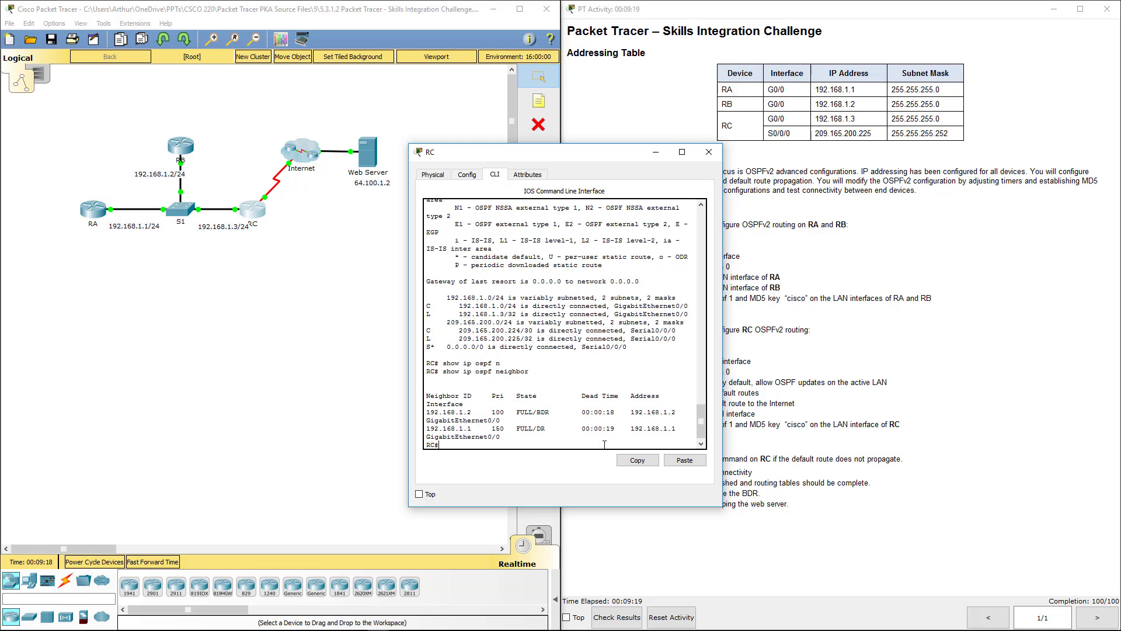
pyautogui.doubleClick(494, 429)
pyautogui.doubleClick(500, 412)
# Close RC, then on RA leave configuration mode and run 'show ip route'.
pyautogui.click(709, 152)
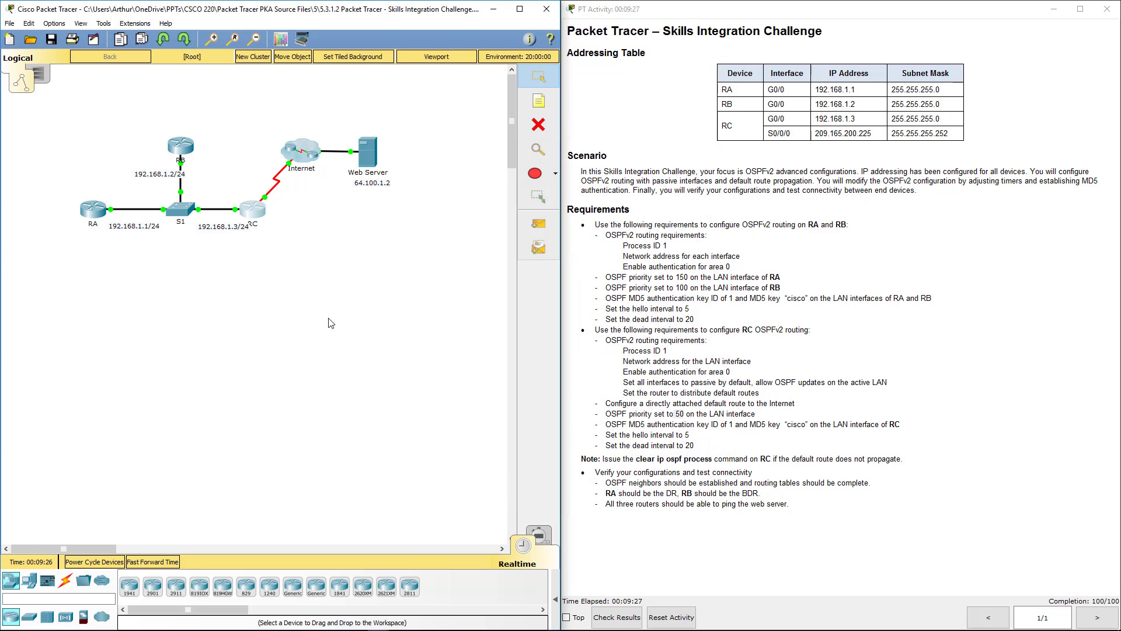
pyautogui.click(94, 208)
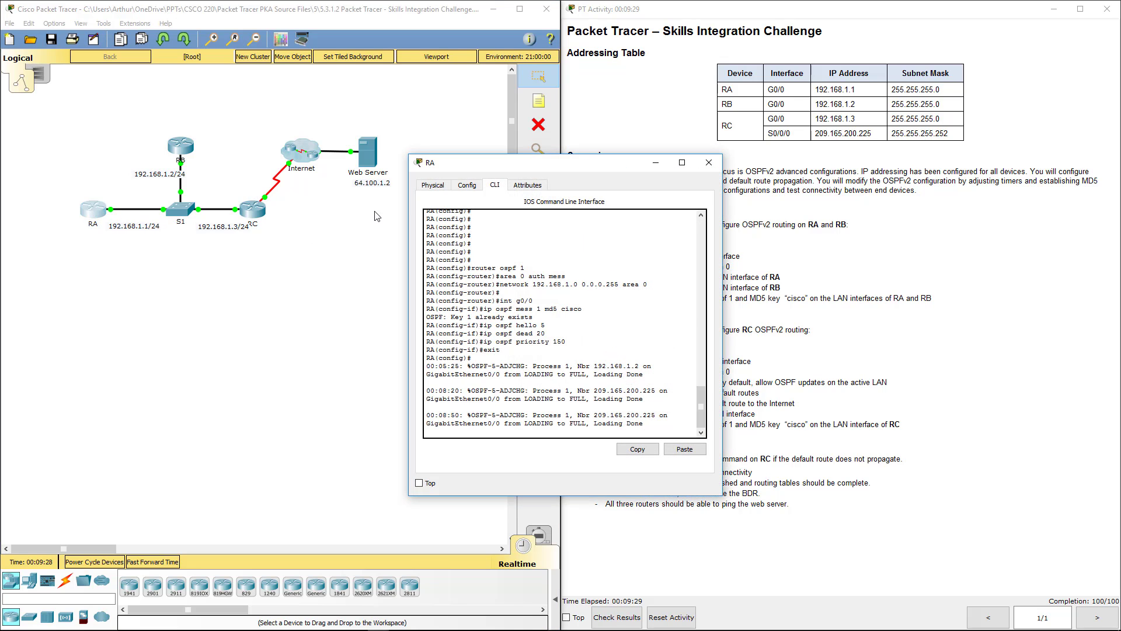
pyautogui.press('Return')
pyautogui.press('Return')
pyautogui.press('Return')
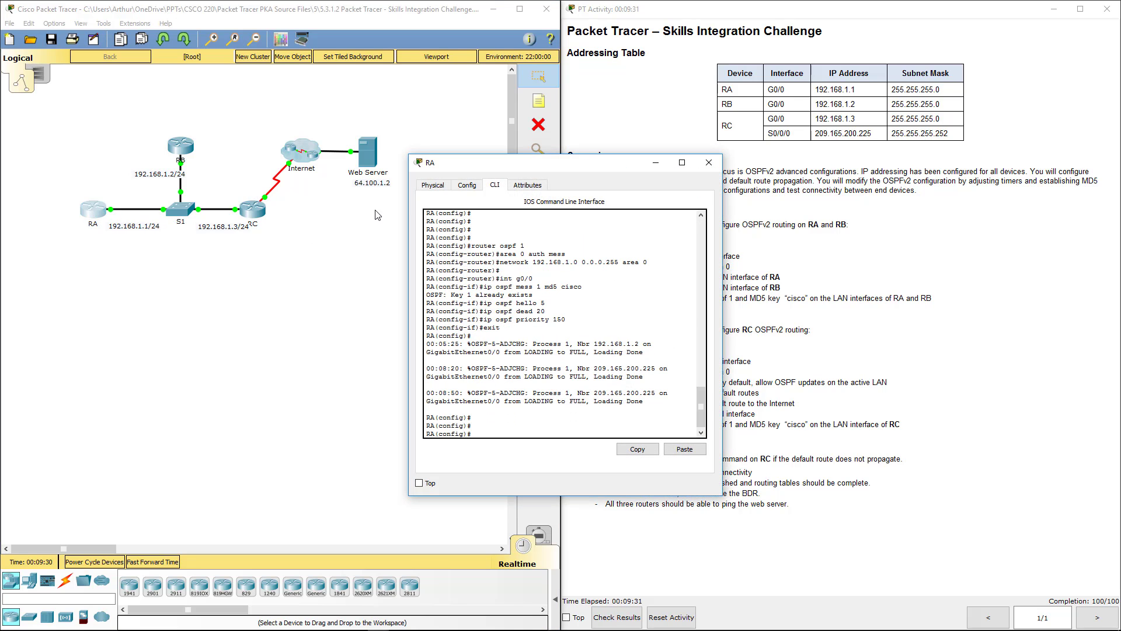
pyautogui.write('end')
pyautogui.press('Return')
pyautogui.press('Return')
pyautogui.press('Return')
pyautogui.press('Return')
pyautogui.press('Return')
pyautogui.press('Return')
pyautogui.write('s')
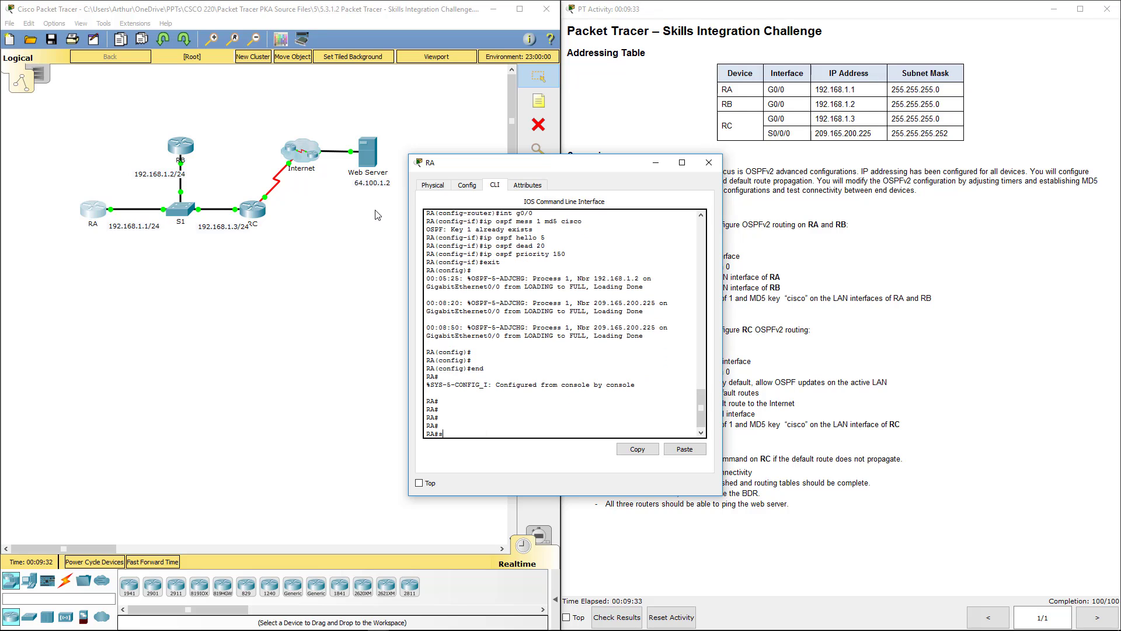
pyautogui.write('how ip route')
pyautogui.press('Return')
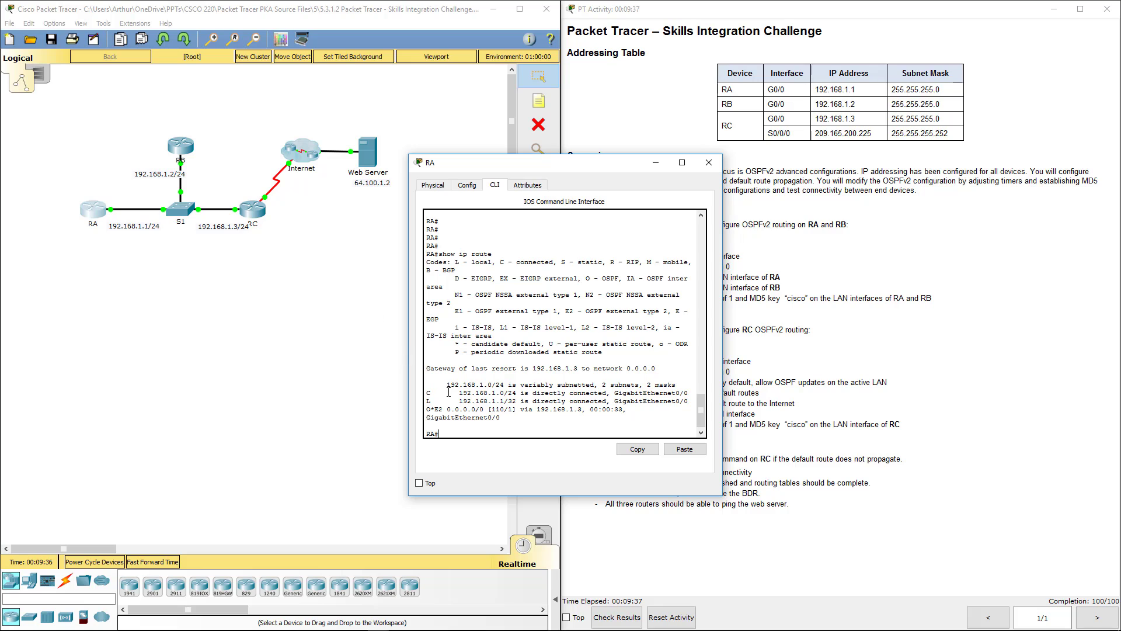
# Confirm RA's OSPF default route via 192.168.1.3, close RA and review the 22/22 assessment items.
pyautogui.moveTo(427, 408); pyautogui.dragTo(534, 420)
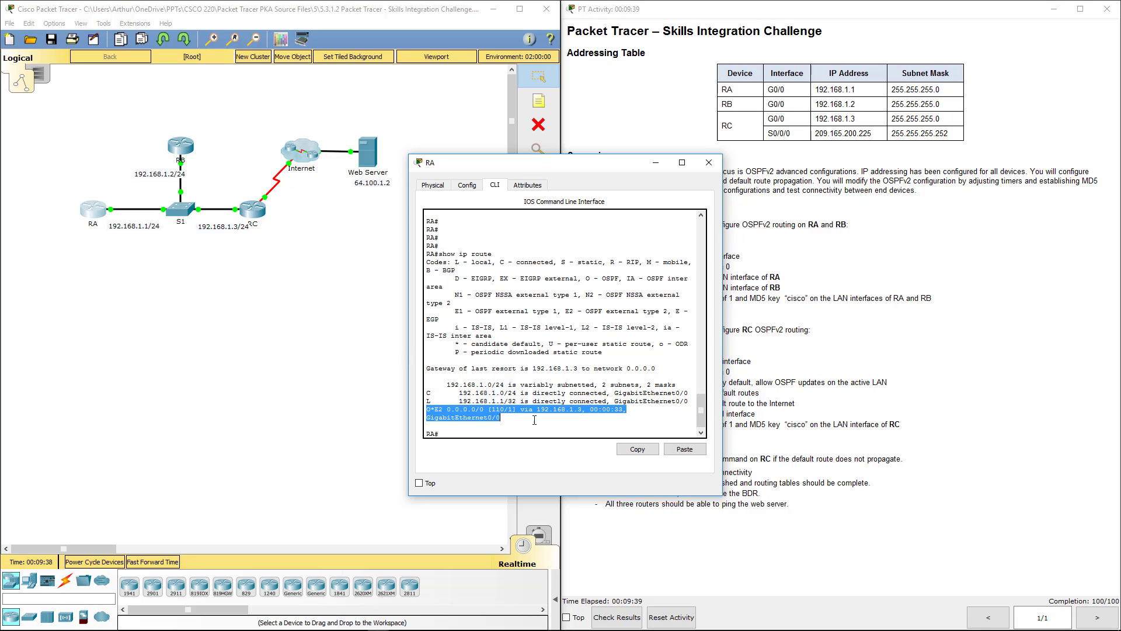
pyautogui.moveTo(629, 413); pyautogui.dragTo(630, 405)
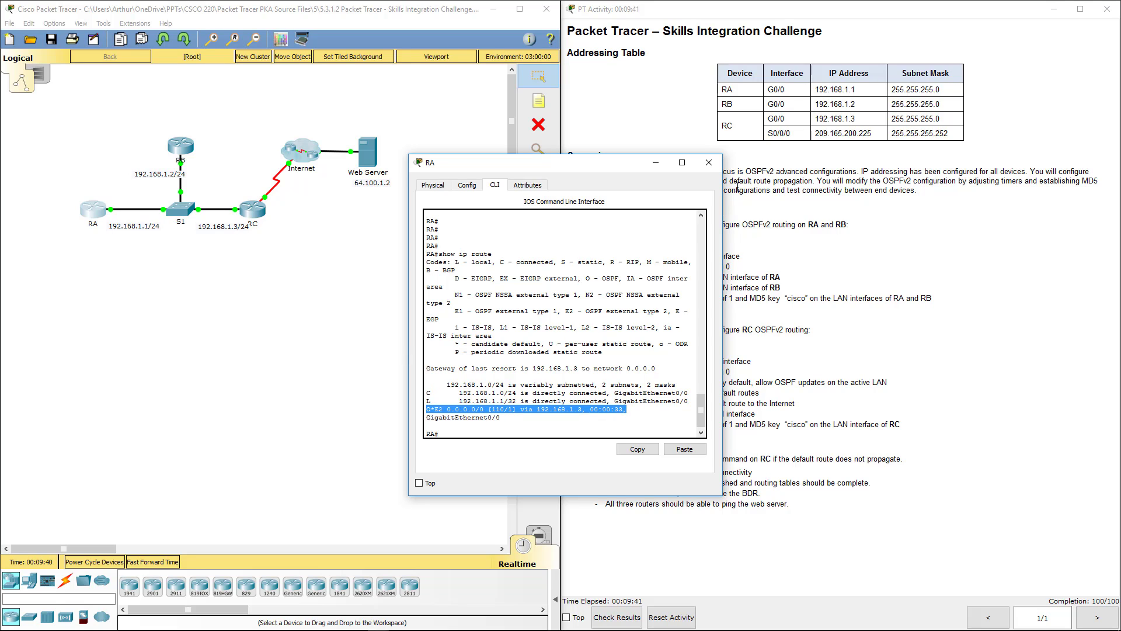
pyautogui.click(708, 163)
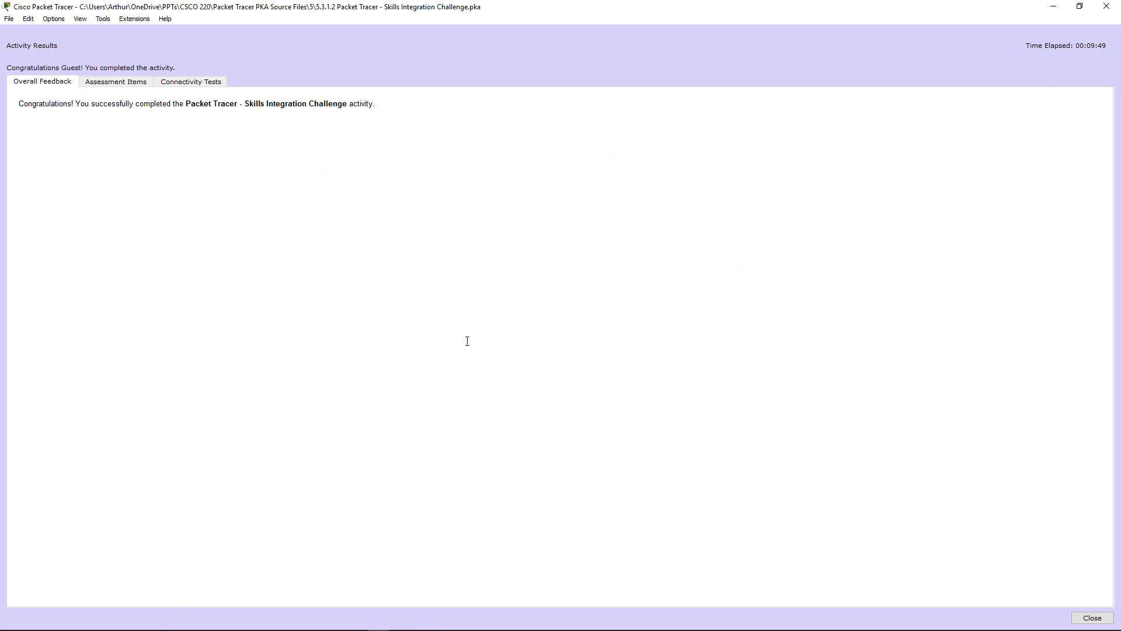
pyautogui.click(117, 82)
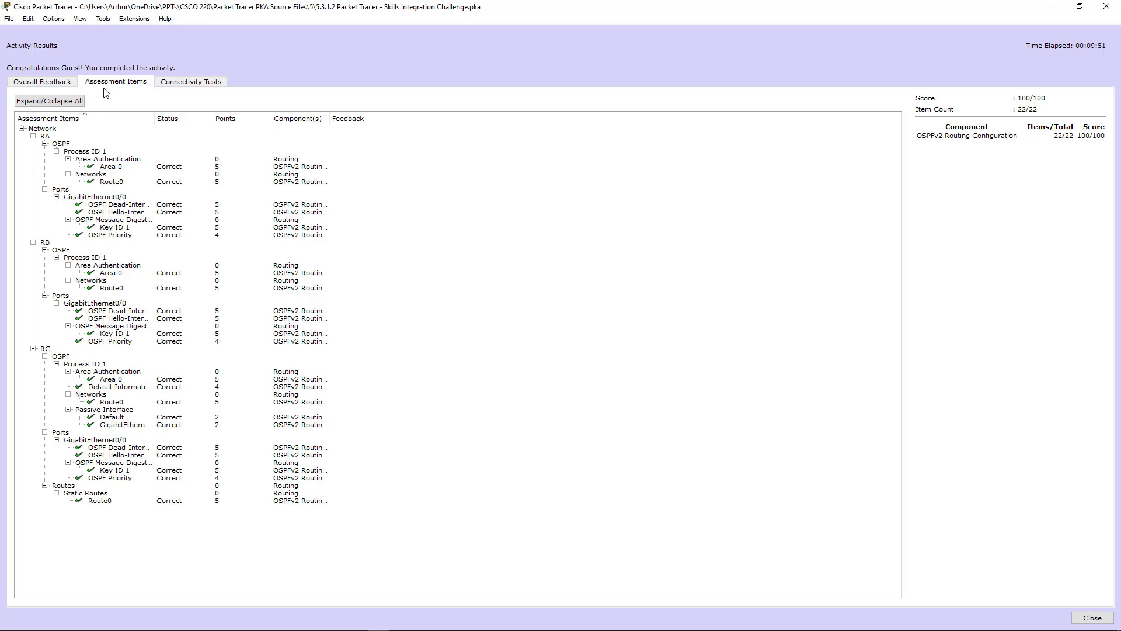